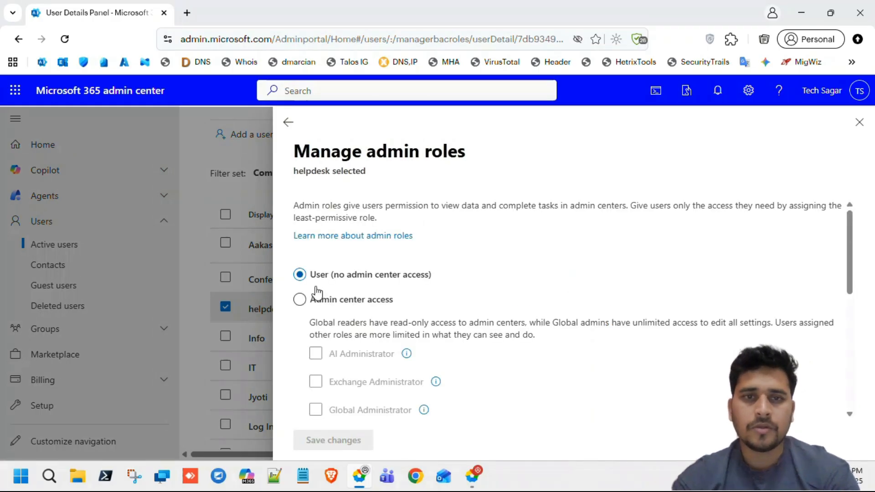
Try Admin center access and Global Administrator for helpdesk, then revert to User and leave unsaved.
scroll(410, 278, "down", 1)
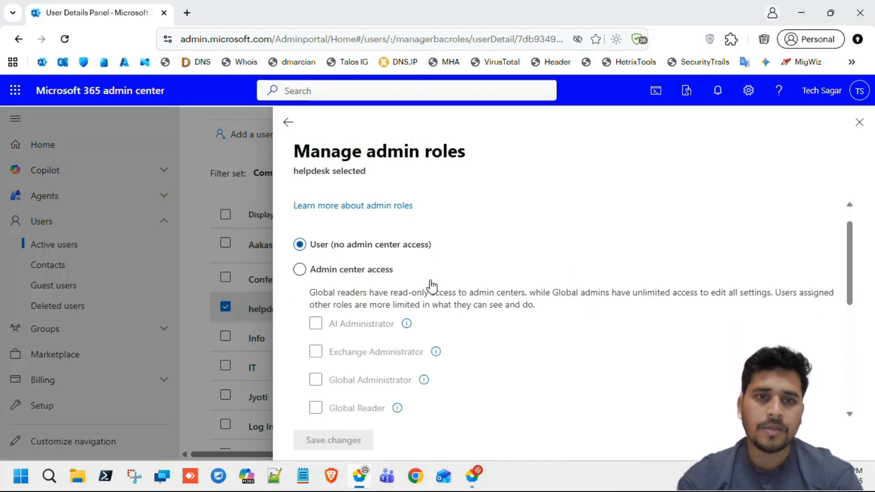
left_click(325, 256)
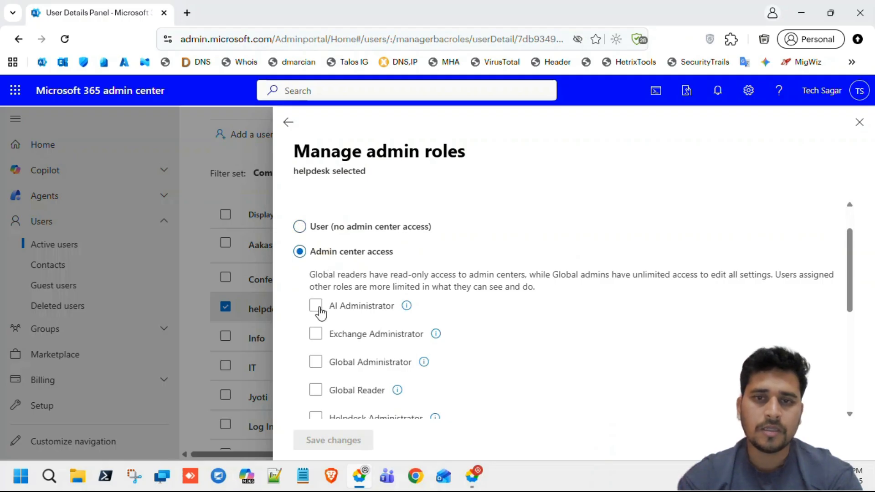
left_click(316, 364)
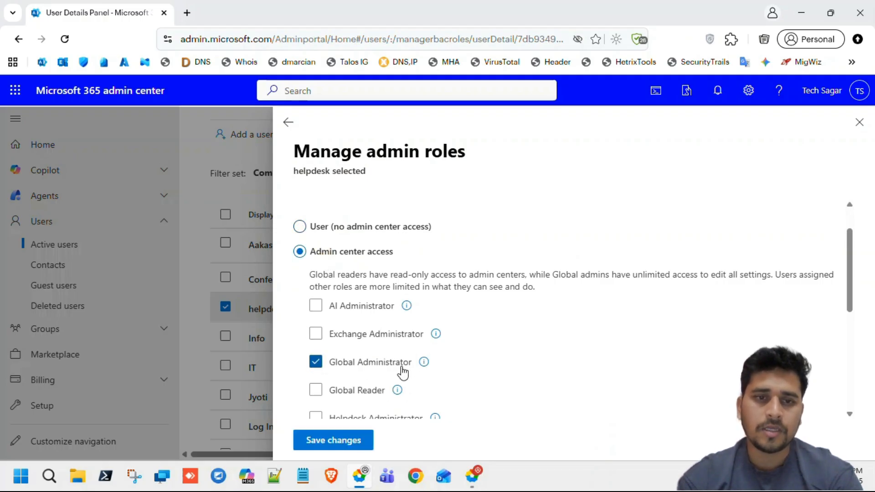
left_click(303, 229)
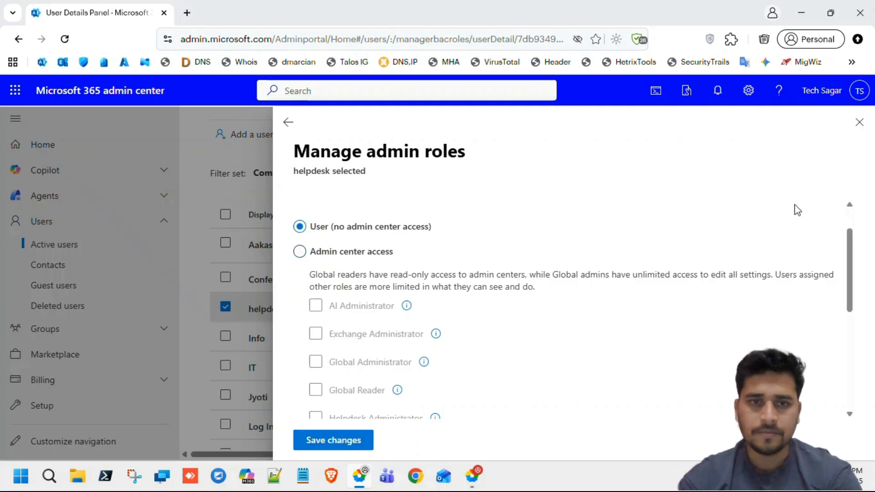
left_click(858, 126)
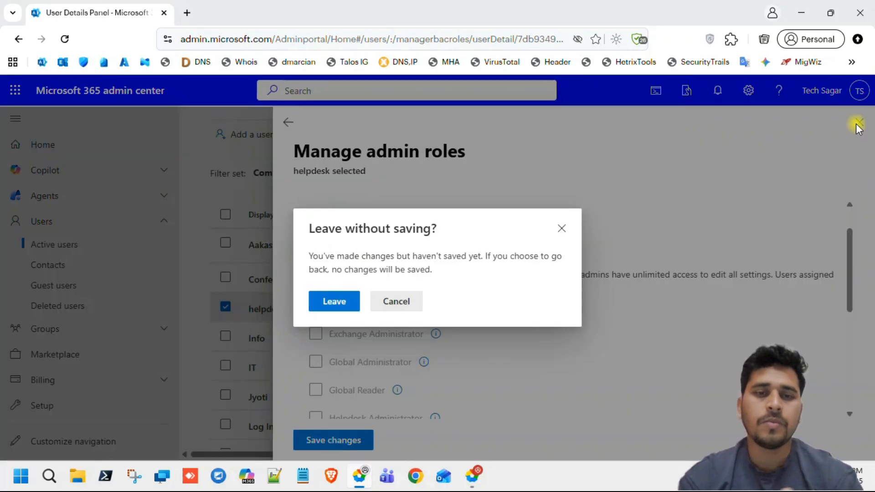
left_click(347, 303)
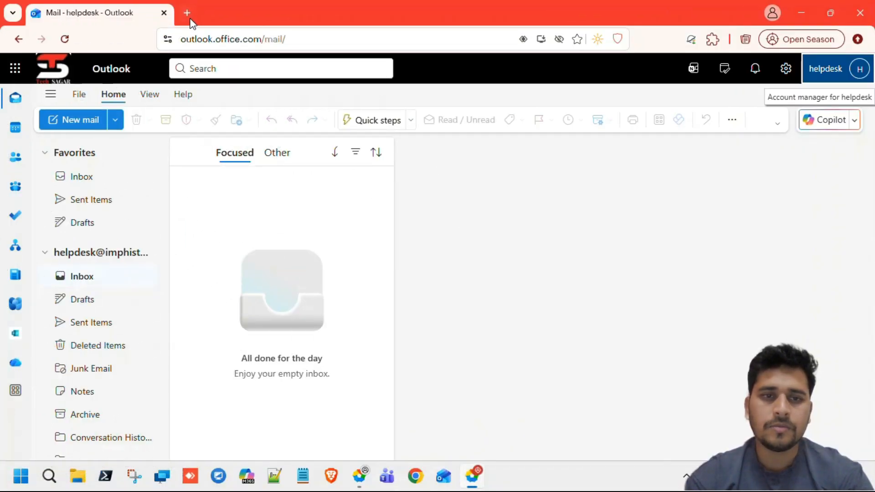
Open entra.microsoft.com in a new tab as helpdesk and stay signed in without asking again.
left_click(188, 13)
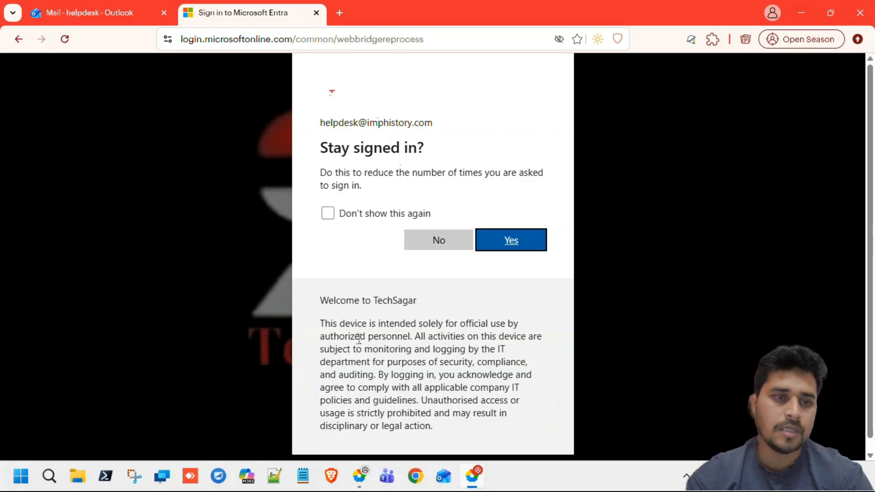
left_click(370, 215)
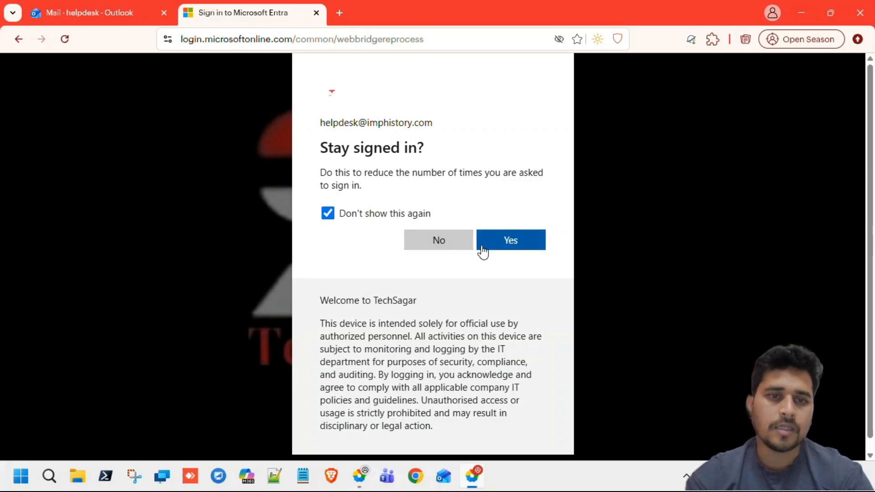
left_click(516, 250)
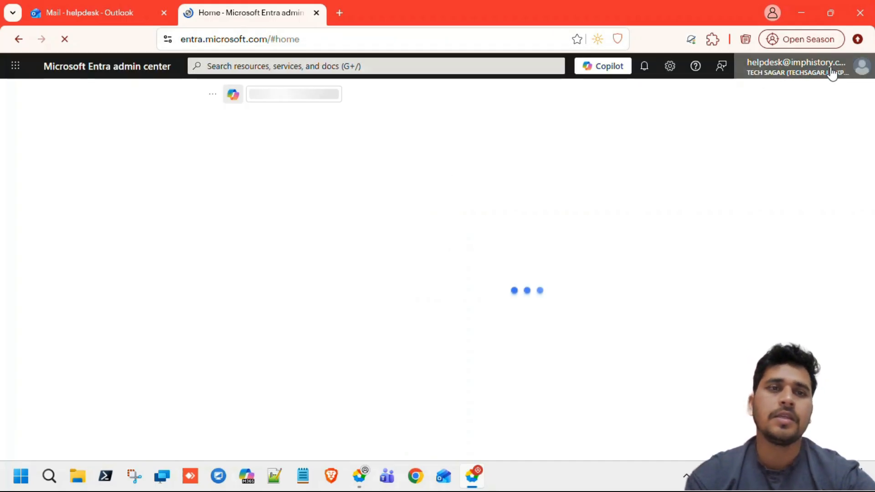
Confirm the signed-in helpdesk account name and open the Users list.
mouse_move(830, 73)
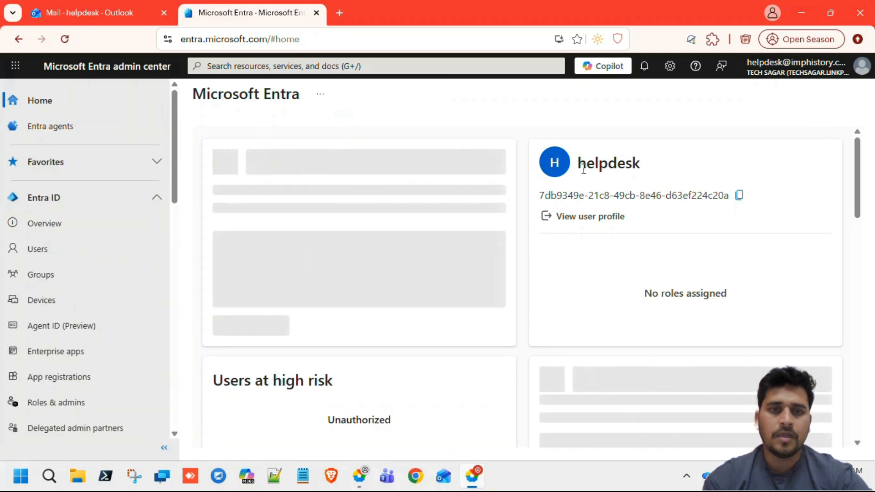
left_click_drag(579, 163, 650, 170)
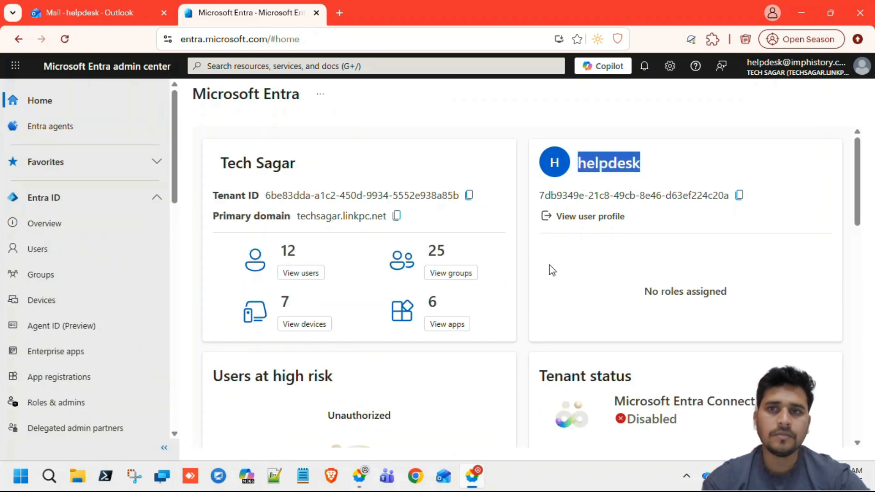
scroll(547, 282, "down", 1)
scroll(543, 295, "up", 1)
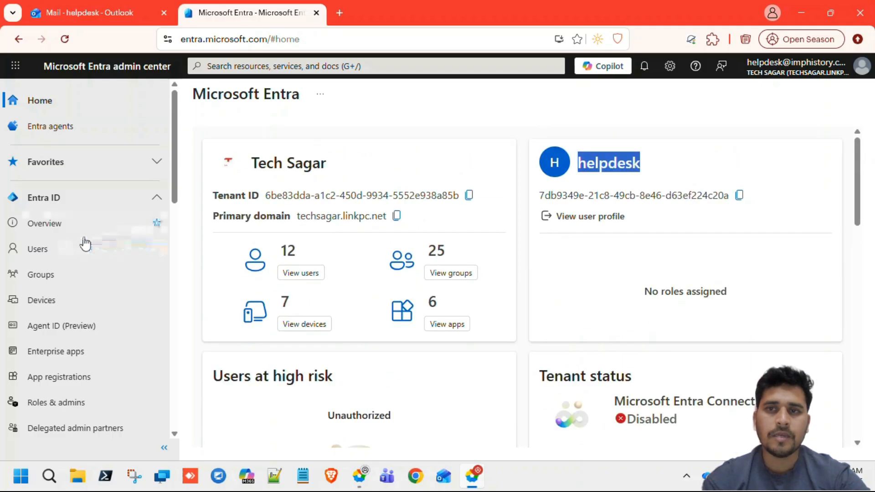
left_click(69, 248)
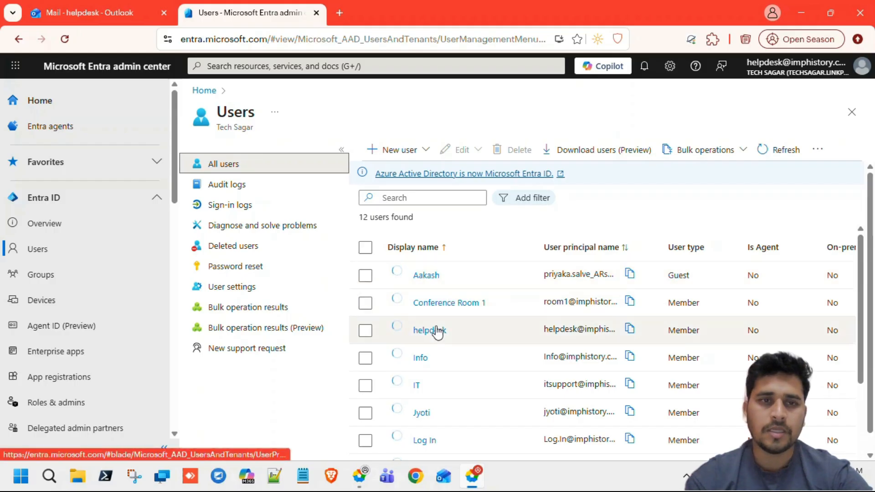
Attempt to reset user Info's password, see the insufficient-privilege error, then return to the Microsoft 365 admin window.
left_click(419, 358)
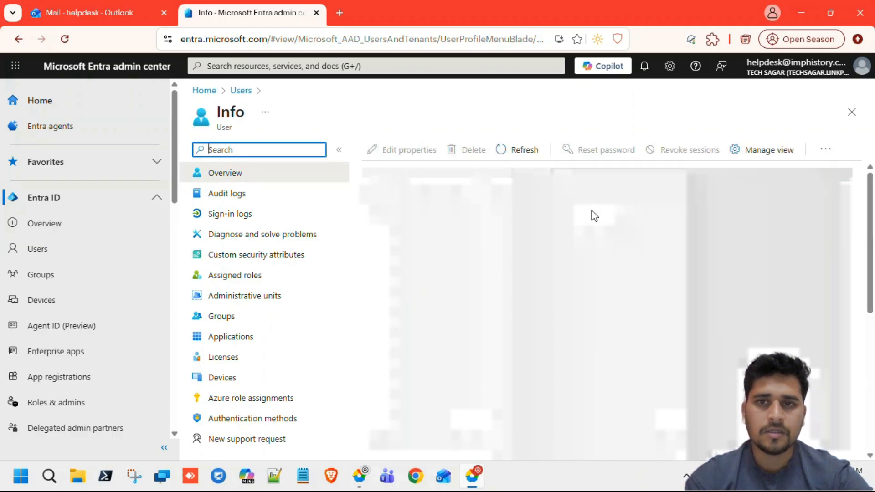
left_click(602, 154)
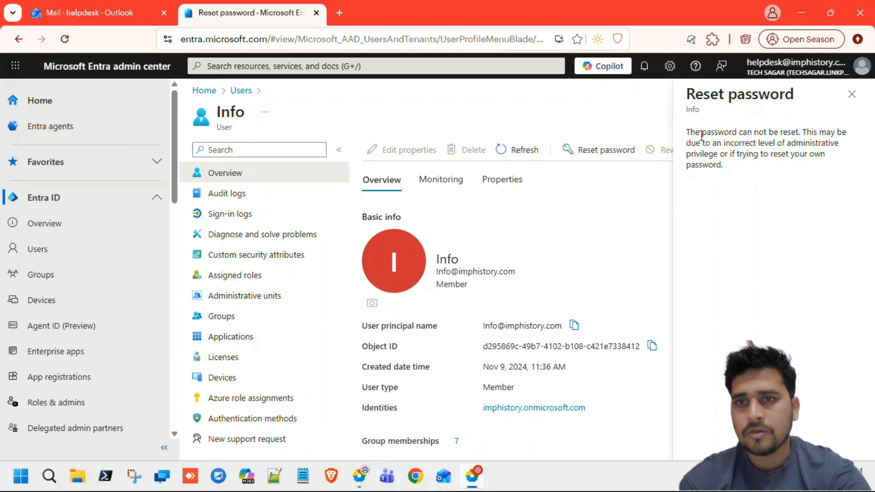
left_click_drag(694, 132, 722, 163)
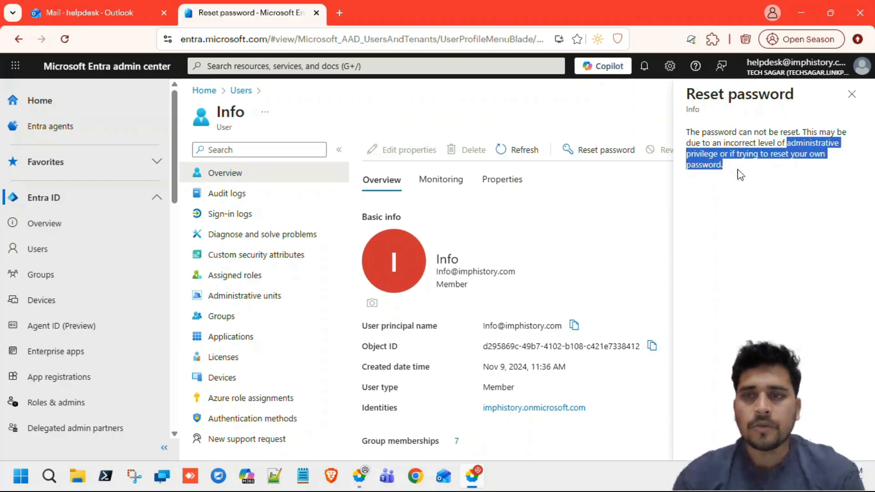
left_click(788, 162)
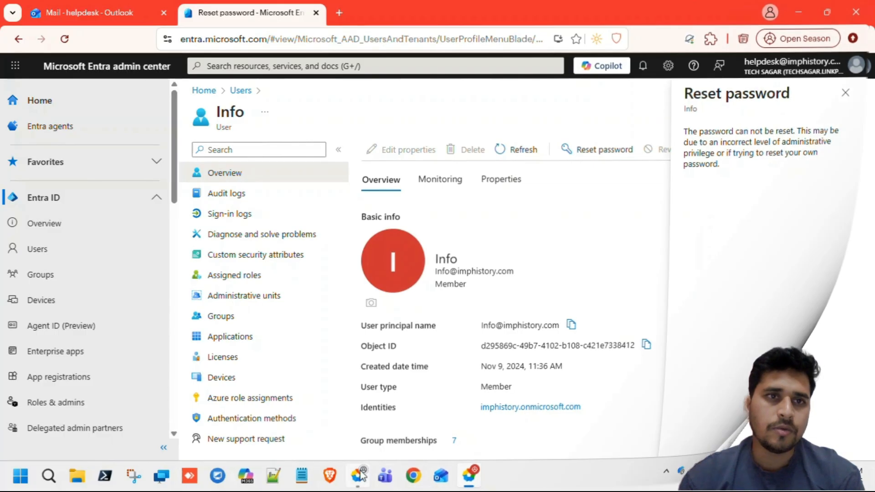
left_click(360, 476)
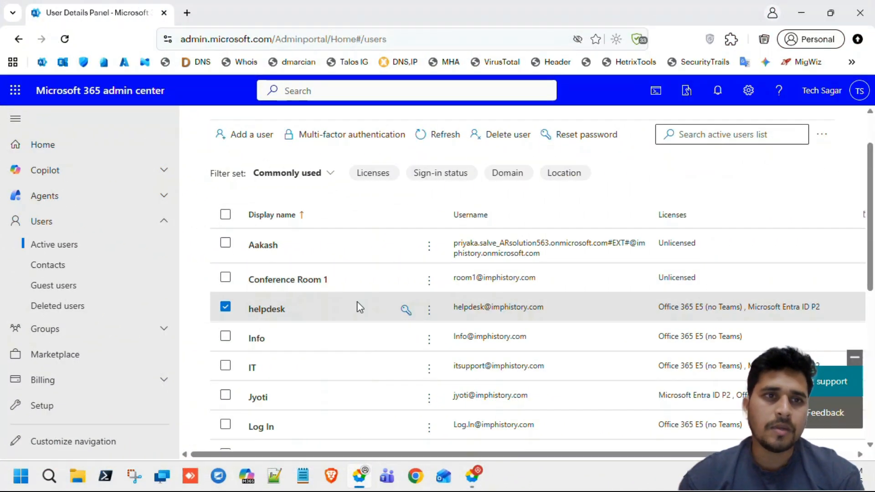
Open the Entra admin center bookmark in a new tab as Global Administrator and switch to it.
middle_click(104, 62)
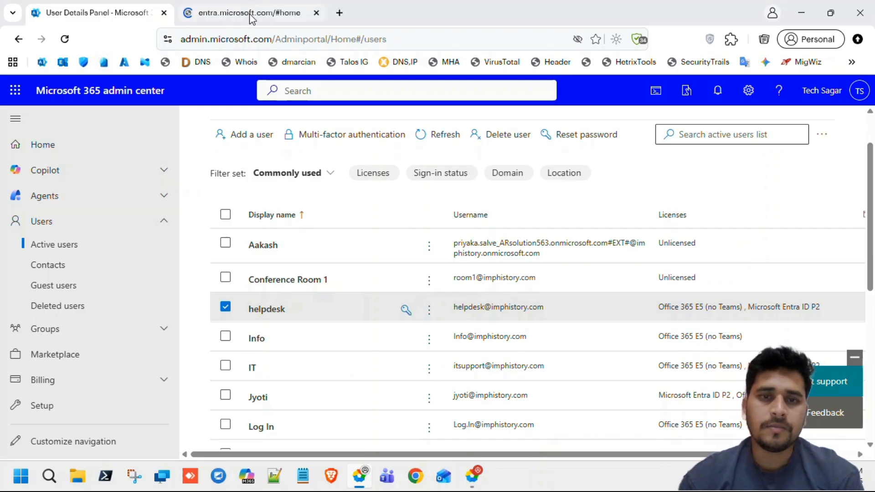
left_click(236, 18)
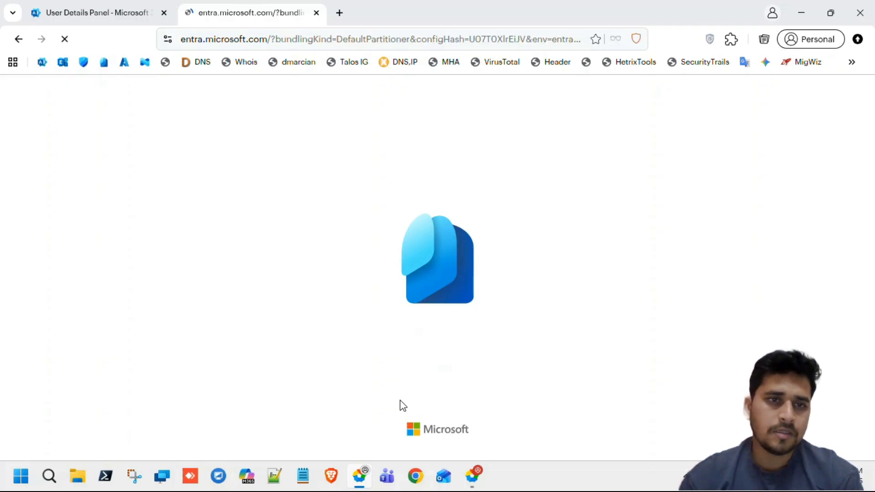
scroll(73, 387, "down", 2)
scroll(75, 390, "down", 7)
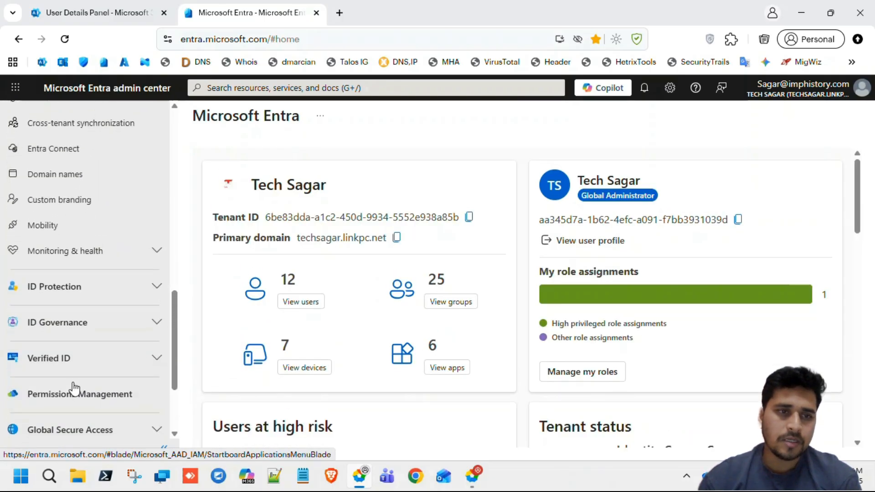
Expand ID Governance, enter Privileged Identity Management, and go to its Microsoft Entra roles list.
left_click(146, 331)
scroll(147, 333, "down", 2)
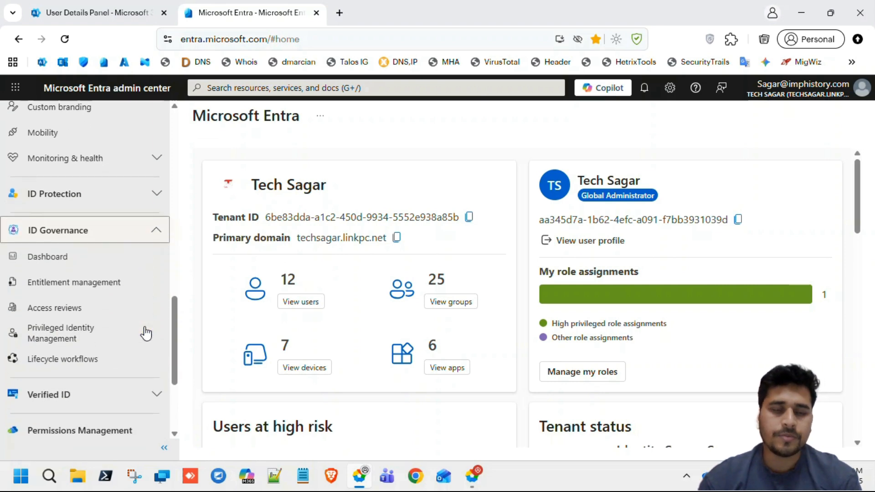
left_click(53, 336)
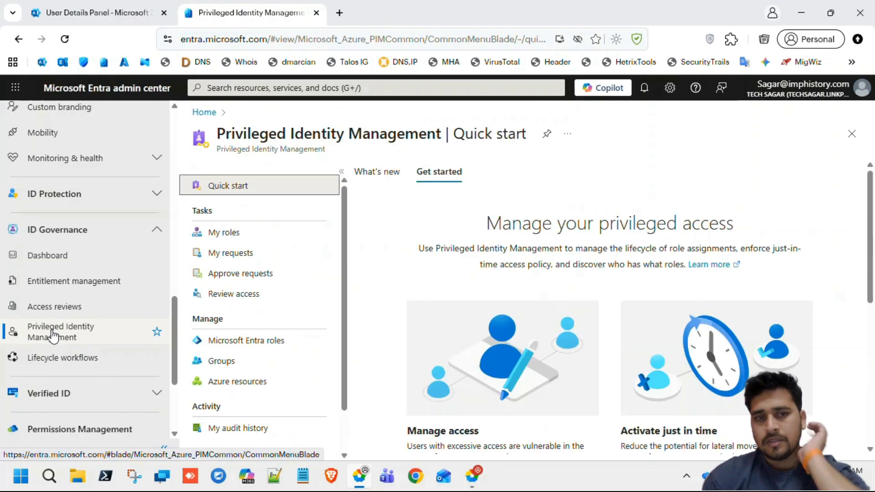
scroll(285, 358, "down", 1)
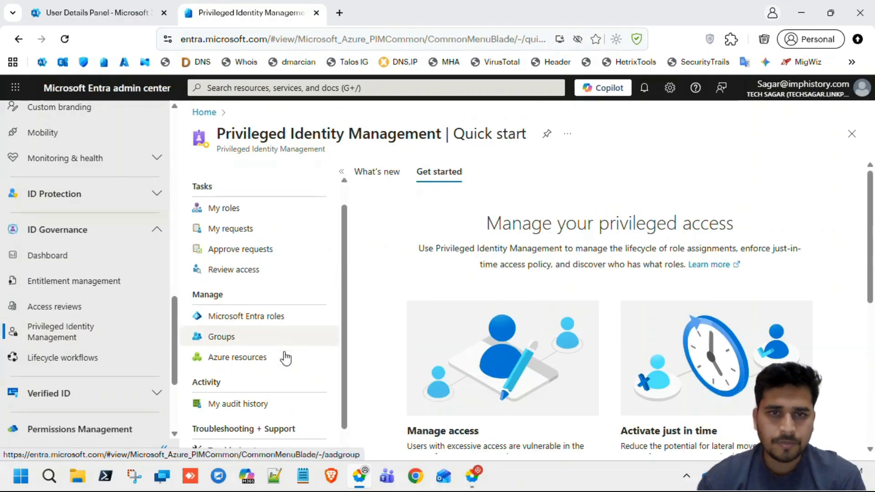
scroll(285, 358, "up", 1)
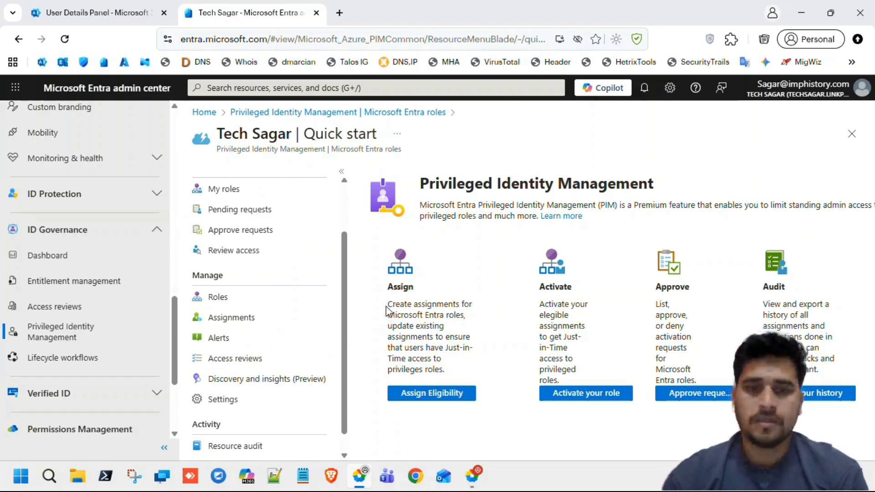
left_click_drag(393, 291, 440, 370)
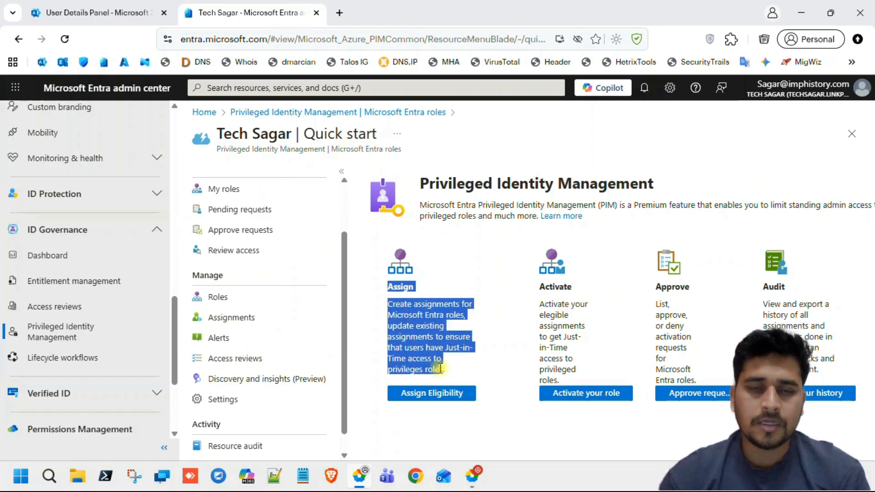
left_click(438, 373)
left_click(438, 400)
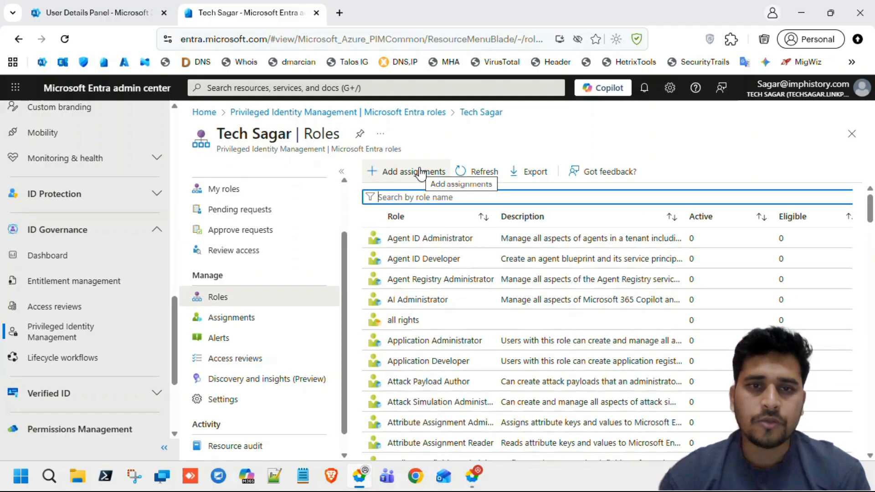
Search the roles for 'help' and open Helpdesk Administrator's Assignments.
left_click(439, 198)
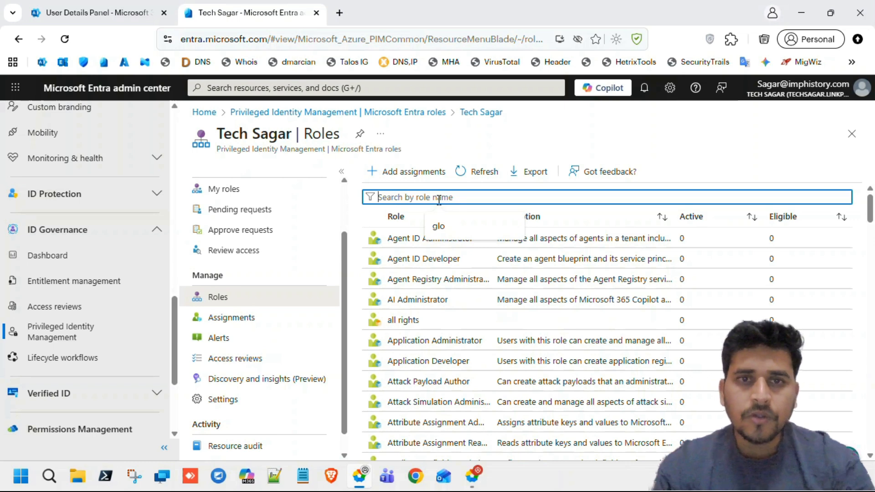
type("he")
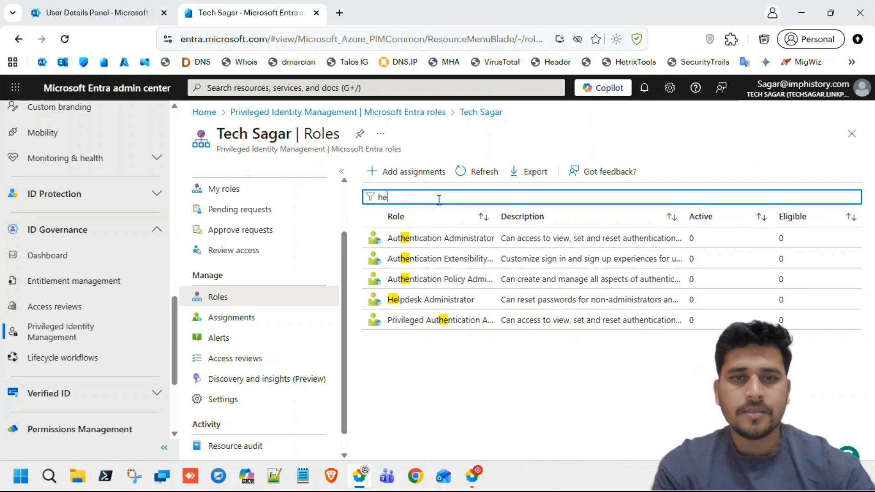
type("lp")
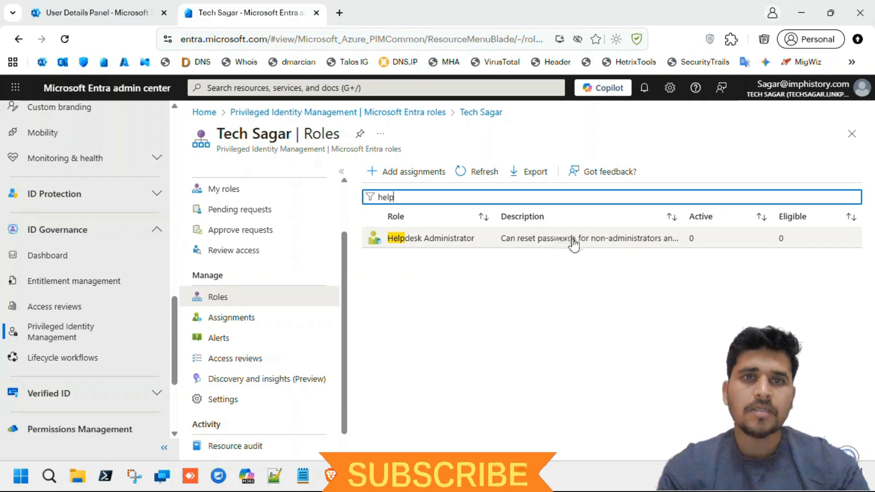
left_click(422, 241)
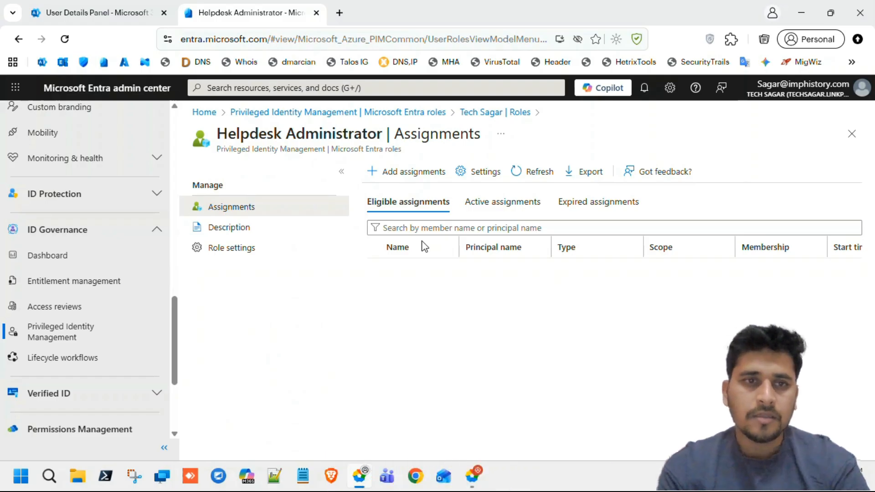
Start a new assignment for the Helpdesk Administrator role, keeping Directory as the scope.
left_click(419, 174)
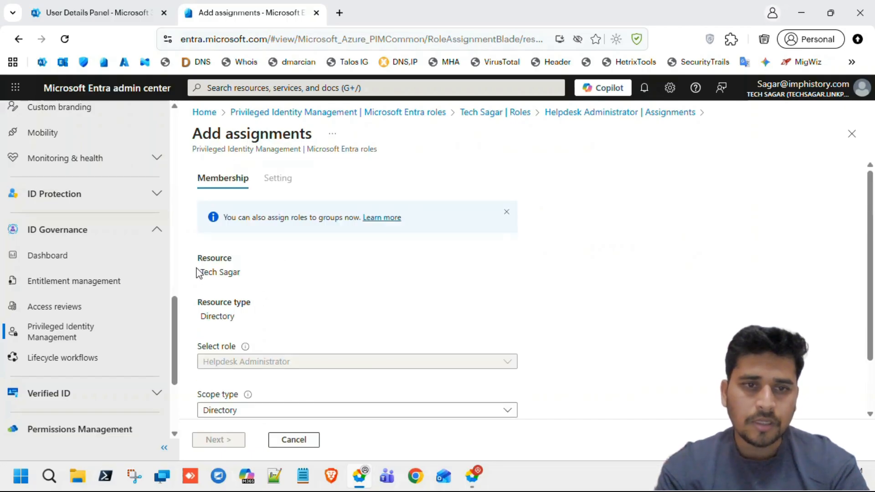
scroll(266, 299, "down", 2)
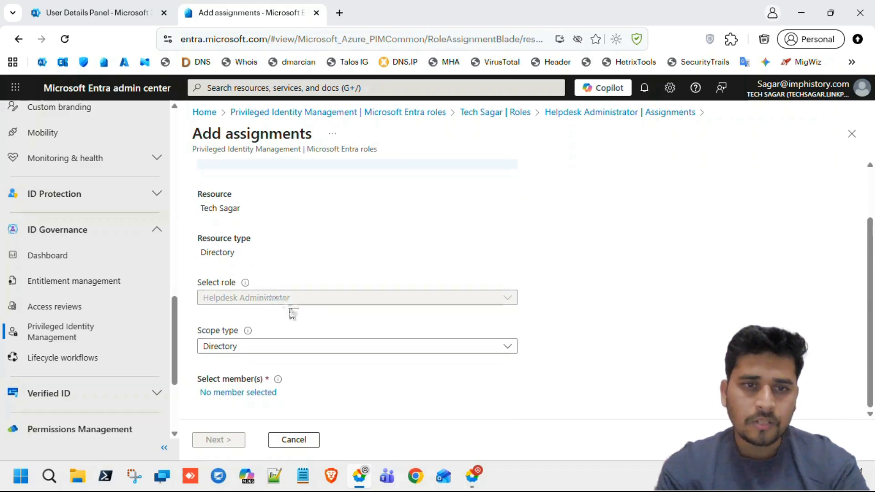
left_click(268, 349)
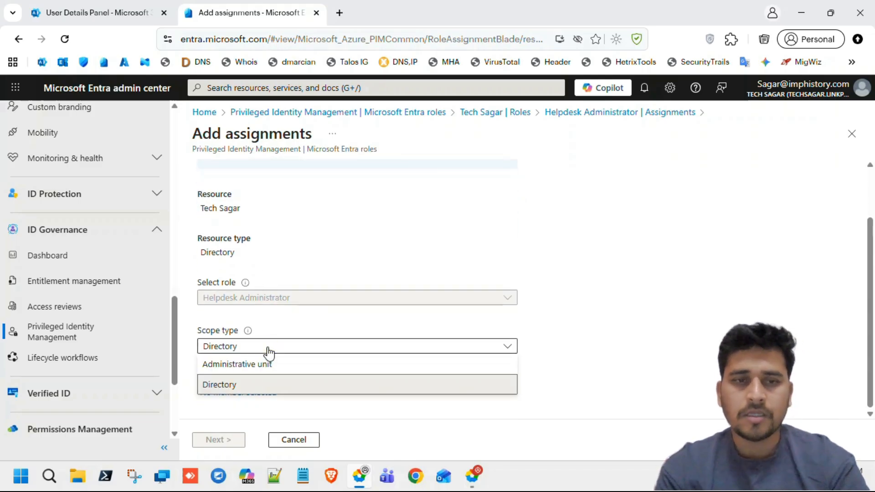
left_click(268, 349)
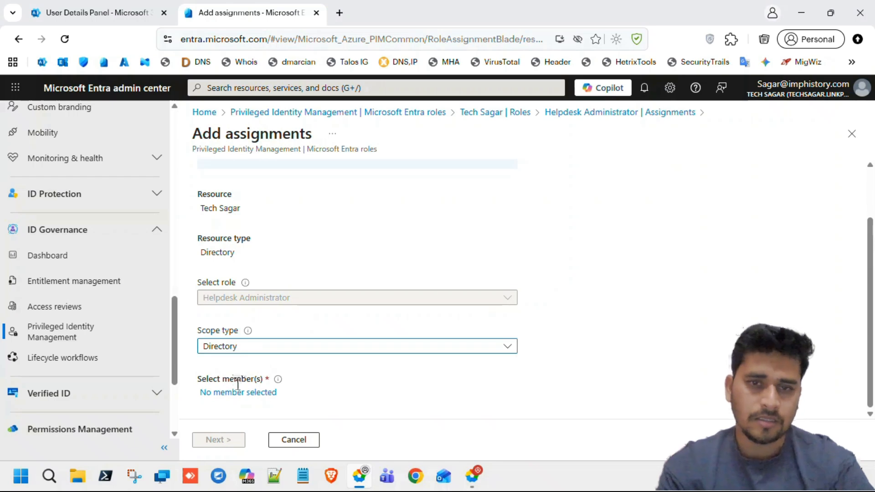
Select the helpdesk user as member and assign them as permanently eligible.
left_click(252, 394)
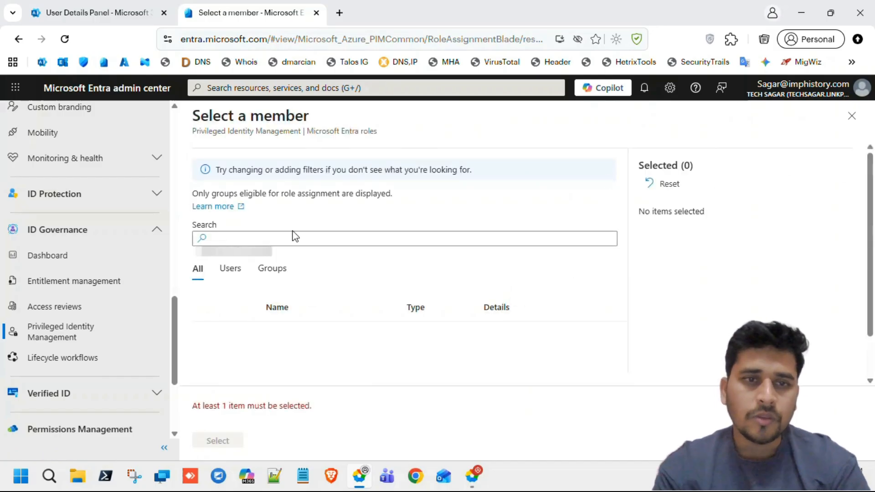
left_click(230, 273)
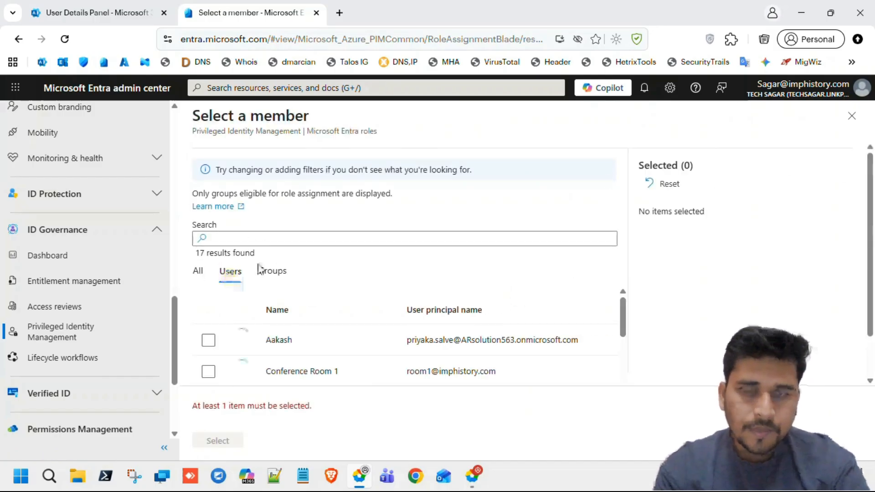
left_click(309, 240)
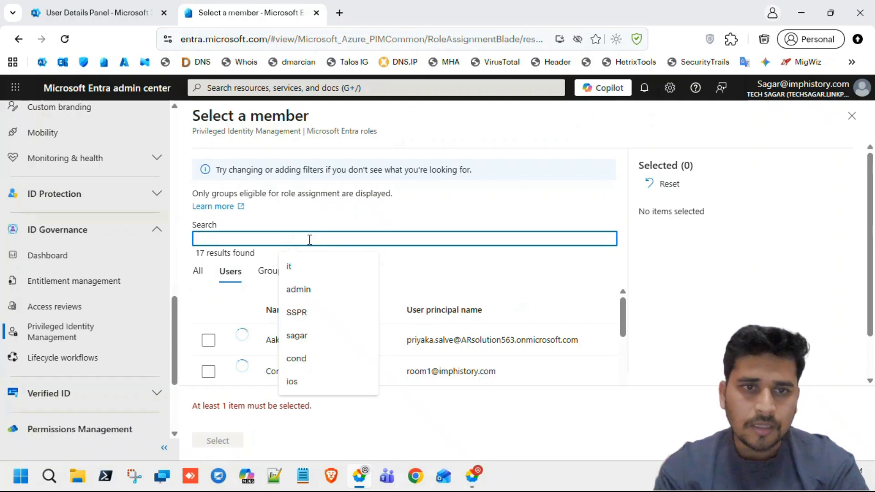
type("helpd")
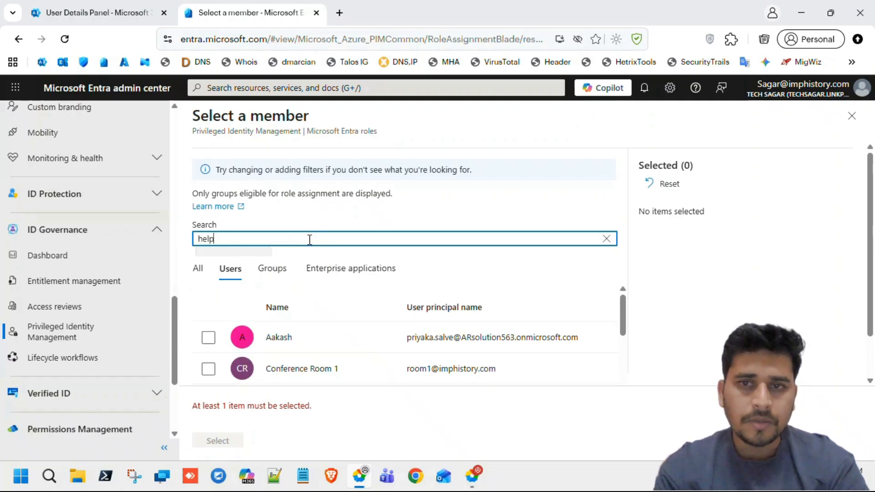
scroll(308, 237, "down", 1)
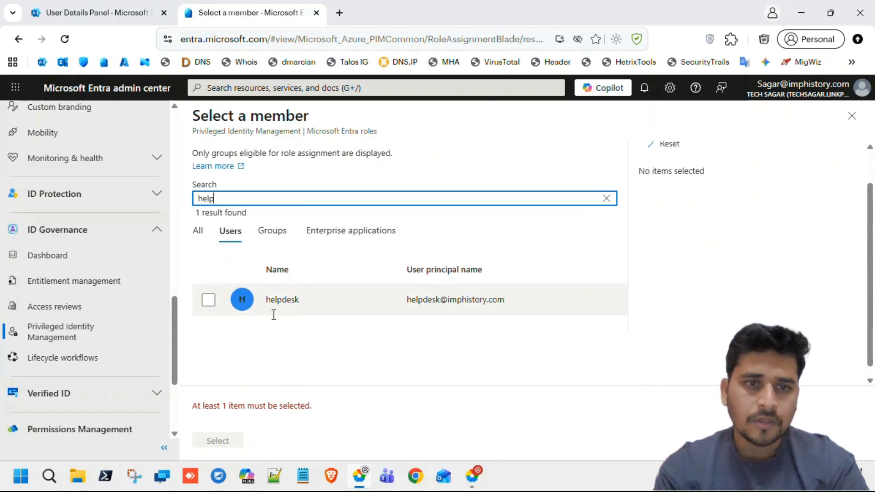
left_click(209, 300)
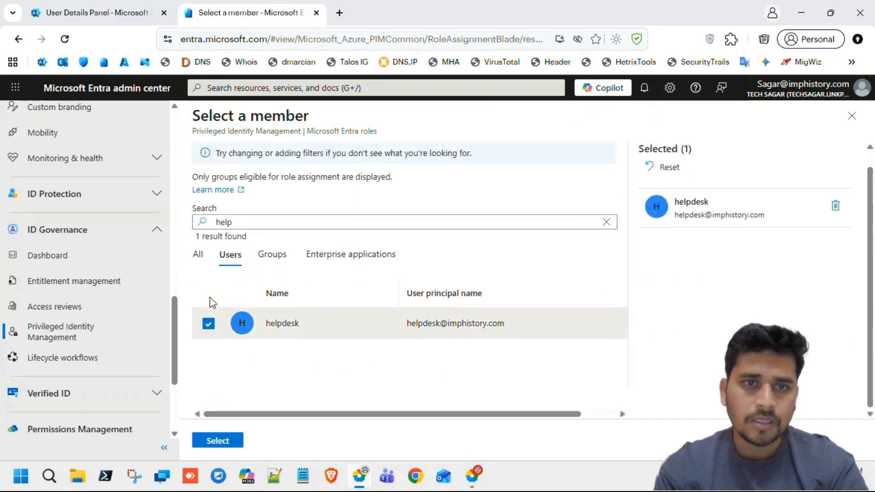
left_click(235, 442)
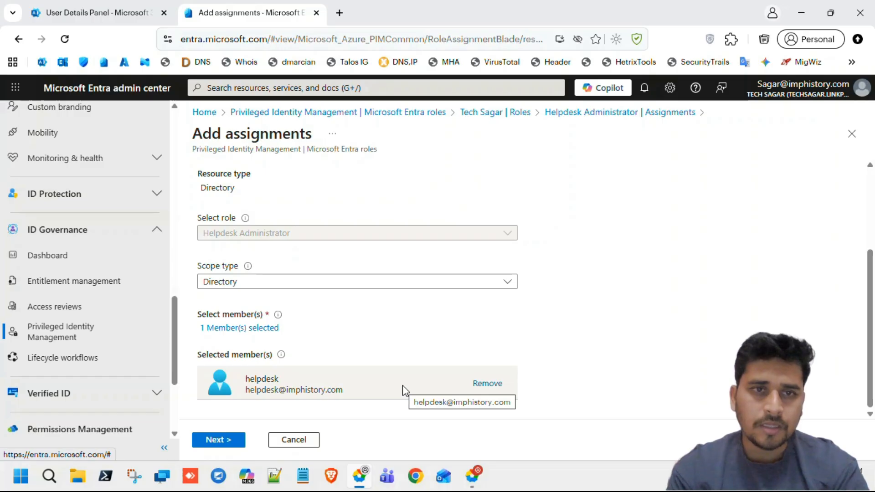
left_click(228, 440)
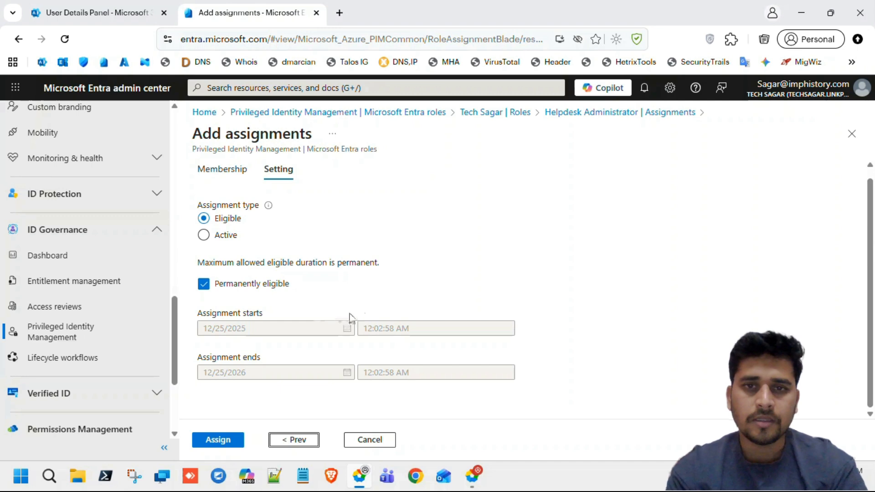
left_click(219, 440)
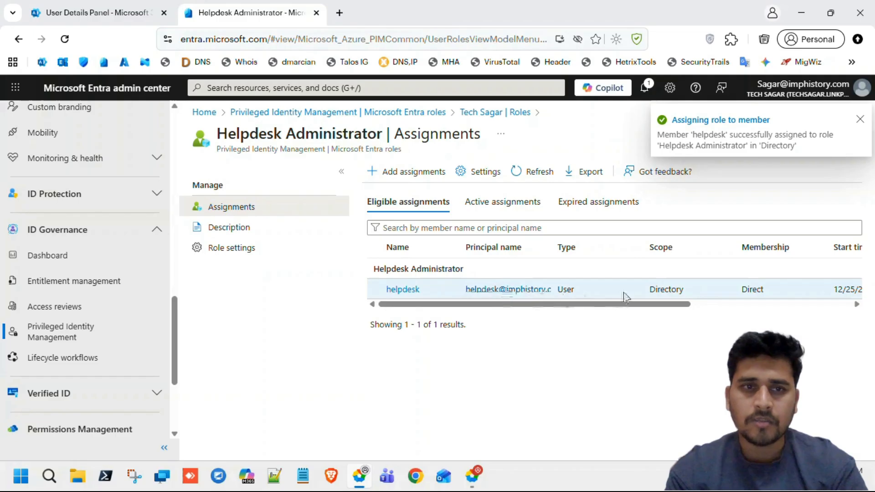
Open the Helpdesk Administrator Role settings and start editing them.
scroll(628, 291, "right", 5)
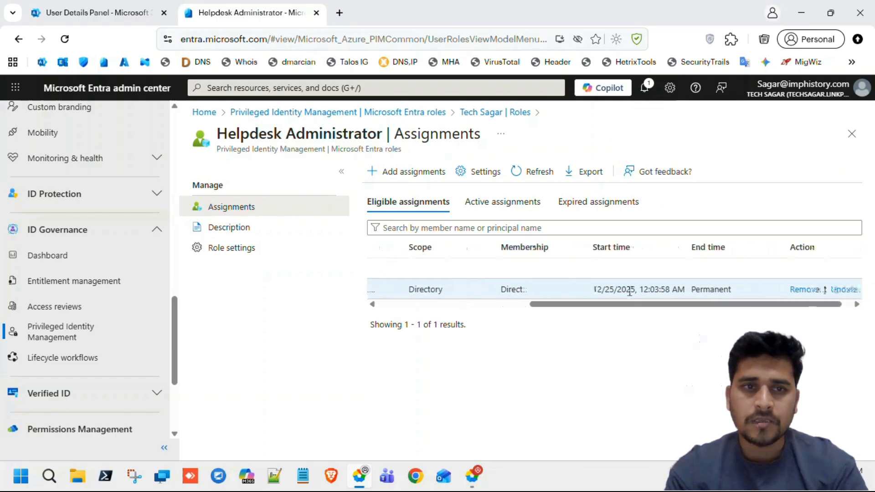
scroll(630, 291, "left", 5)
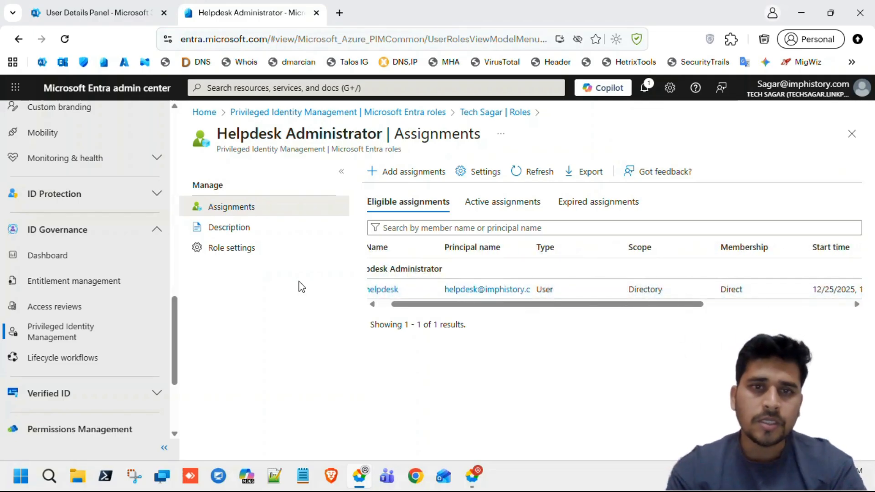
left_click(236, 248)
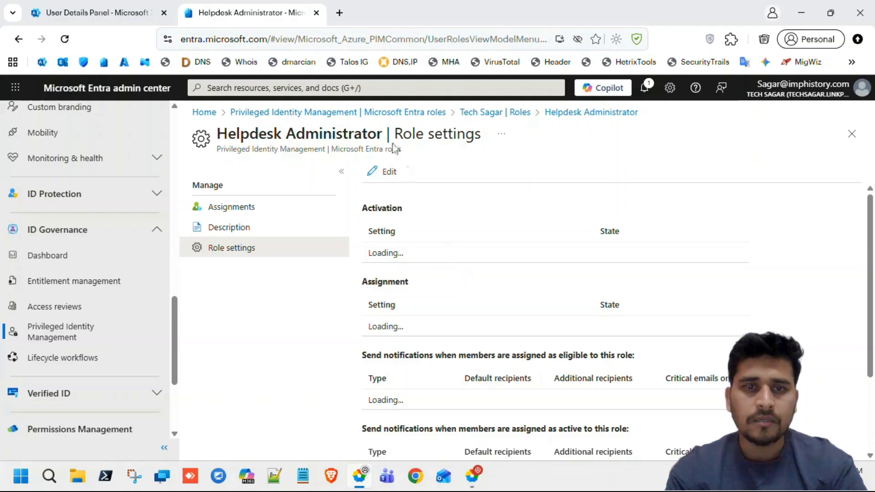
left_click(386, 171)
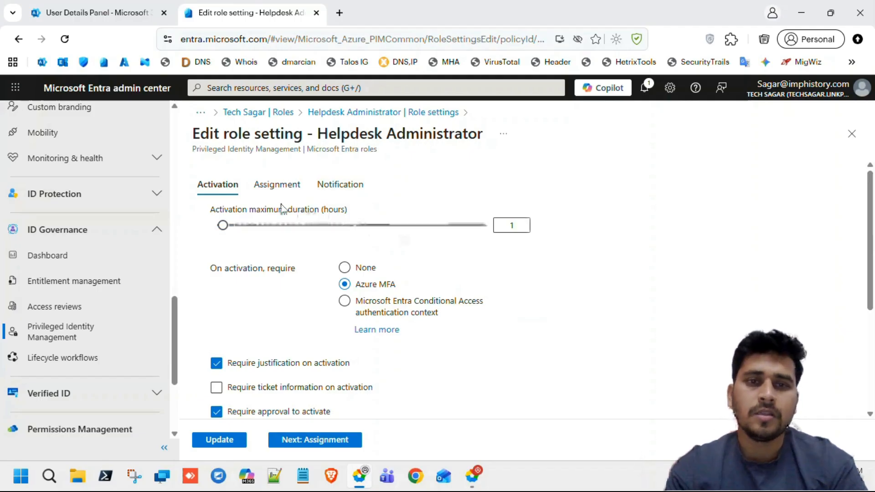
Set the activation maximum duration to 2 hours.
left_click_drag(219, 209, 298, 212)
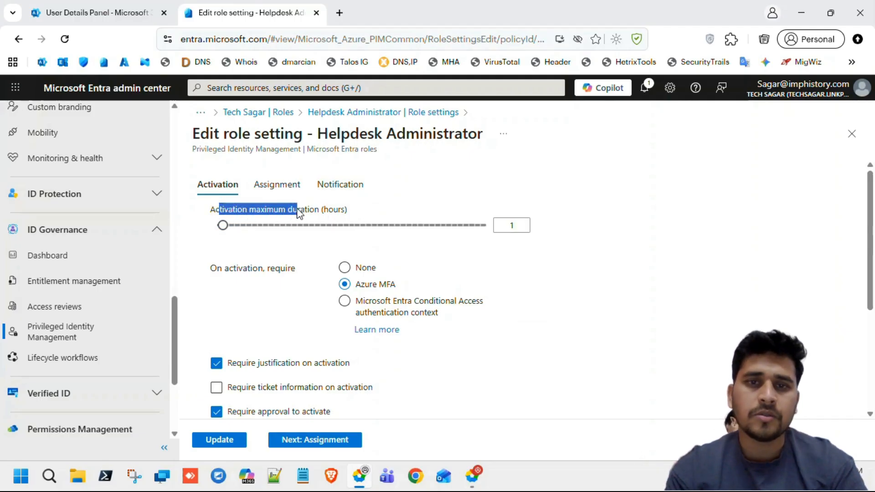
left_click(249, 232)
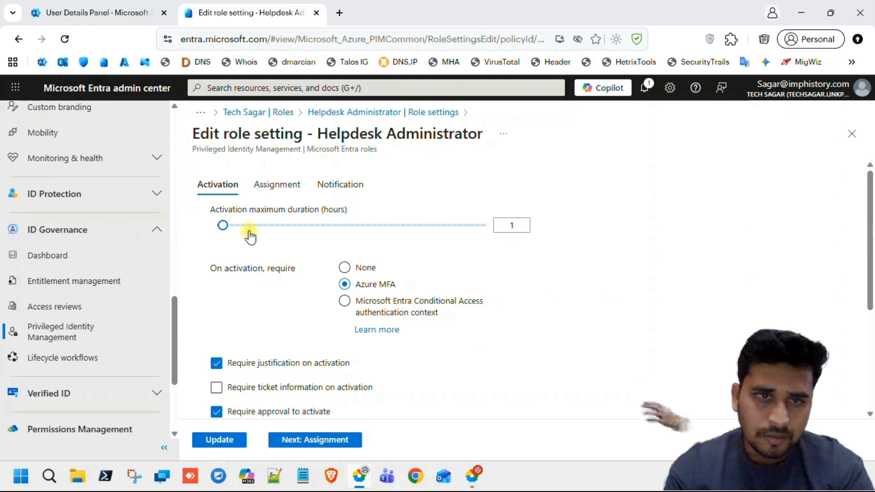
left_click(246, 225)
left_click_drag(246, 225, 234, 226)
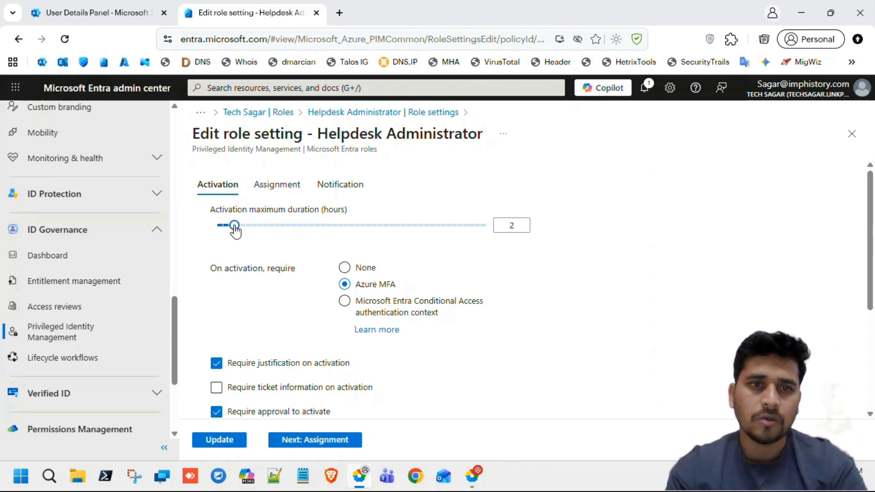
left_click_drag(328, 209, 351, 210)
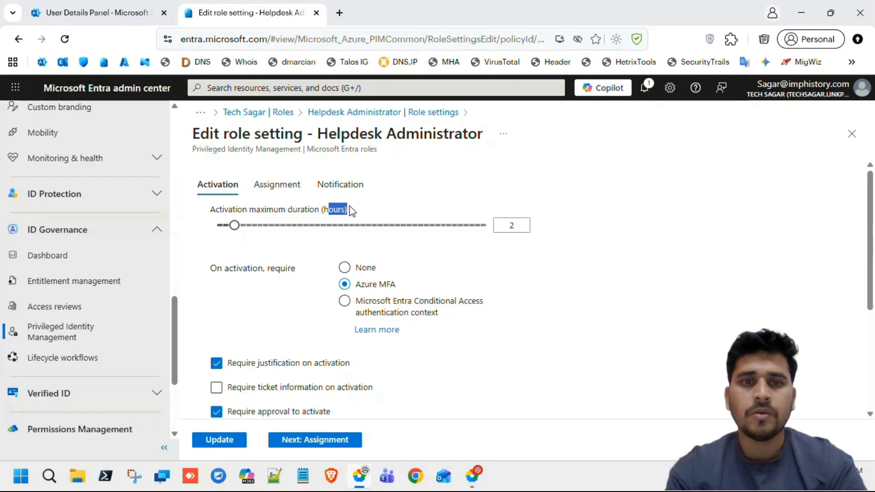
scroll(351, 210, "down", 2)
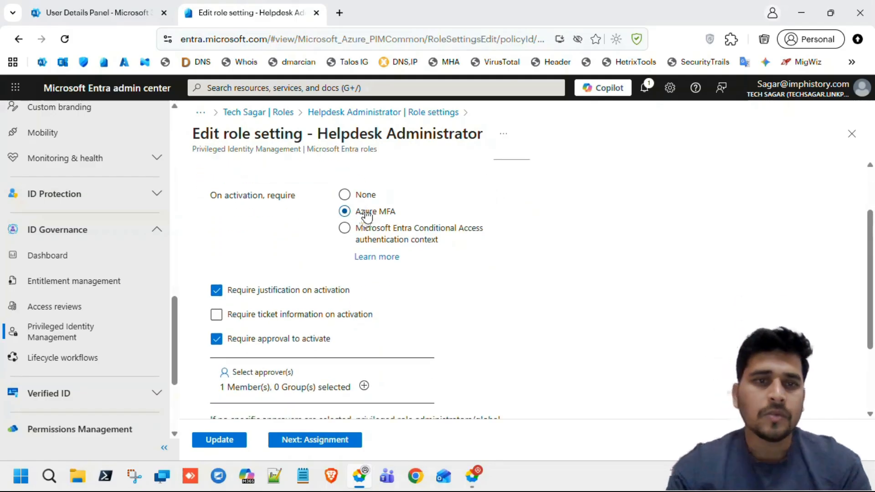
Review the activation requirements and the selected approver for activation approval.
left_click_drag(231, 196, 307, 198)
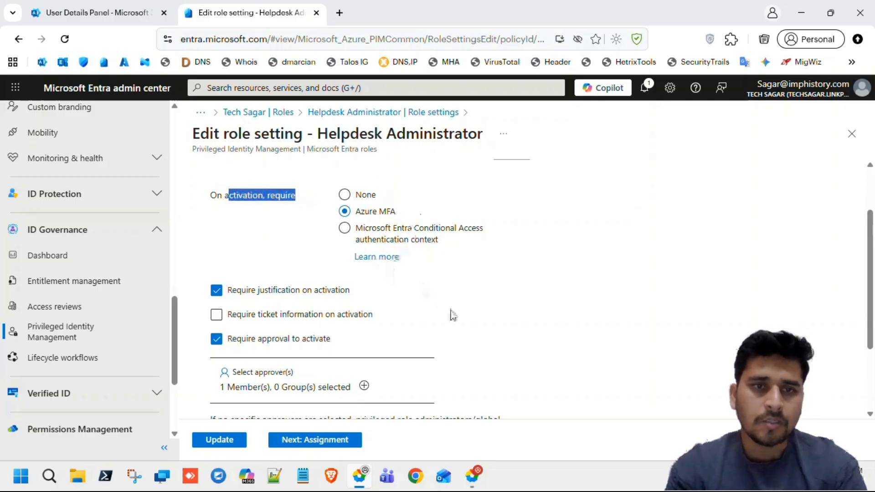
scroll(449, 313, "down", 1)
scroll(368, 233, "up", 1)
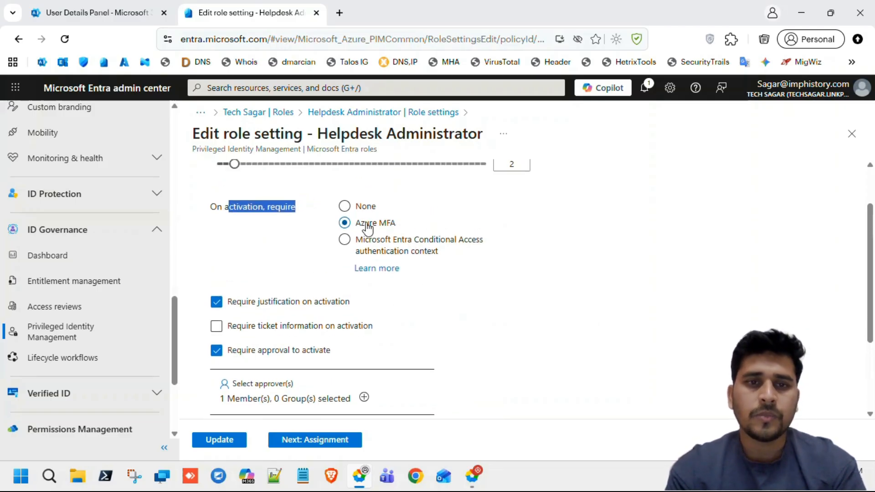
scroll(445, 331, "down", 1)
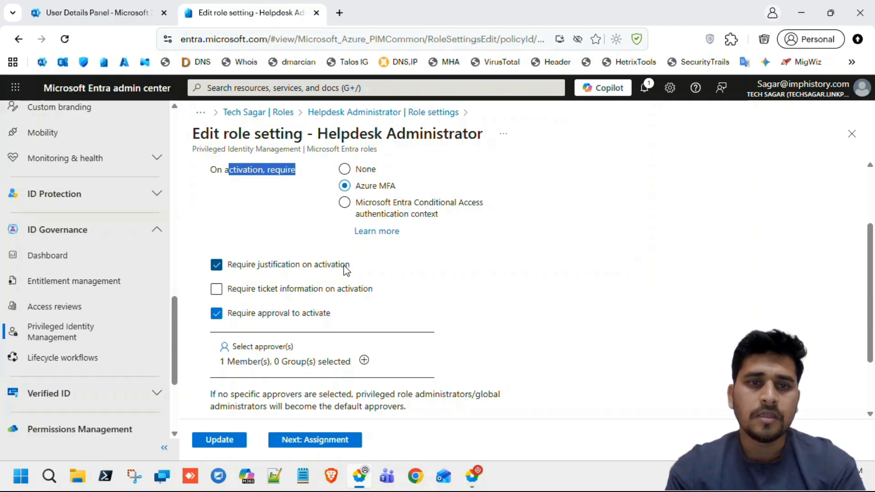
scroll(365, 265, "down", 1)
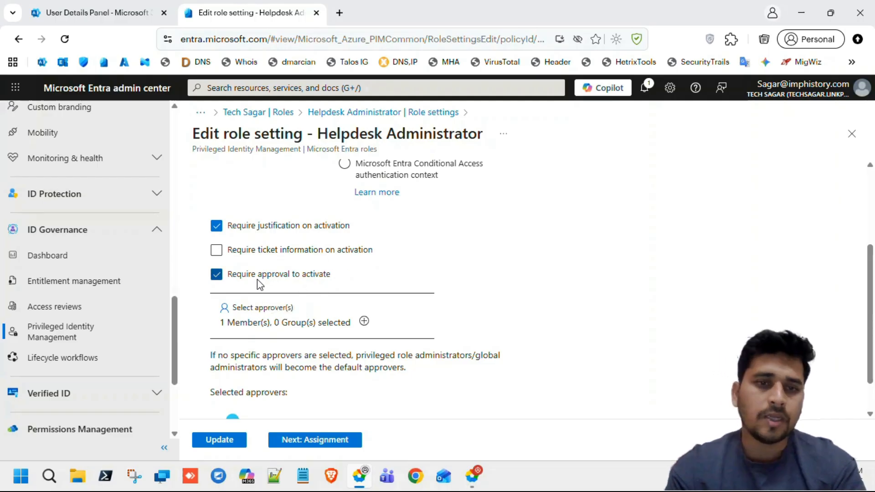
scroll(338, 288, "down", 1)
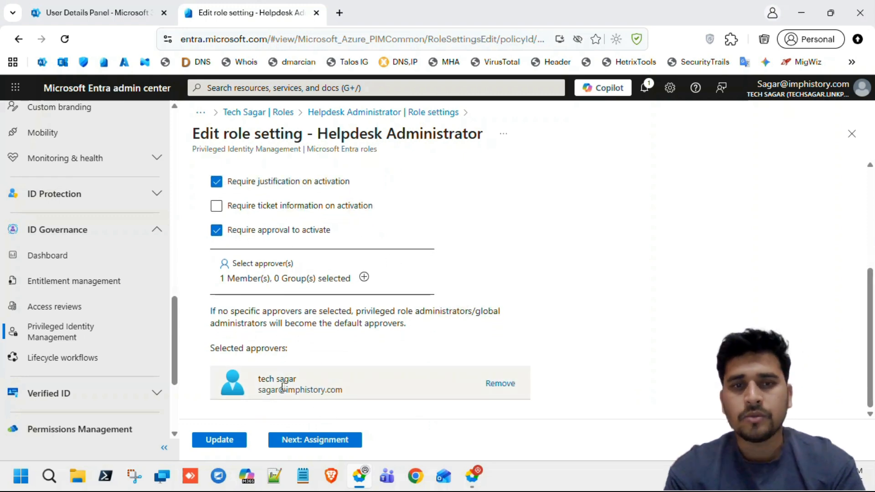
left_click_drag(265, 391, 345, 391)
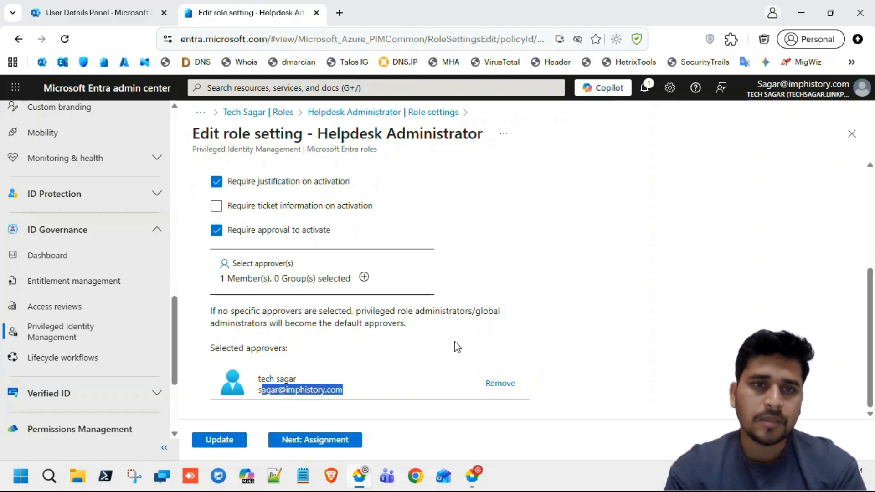
left_click(318, 440)
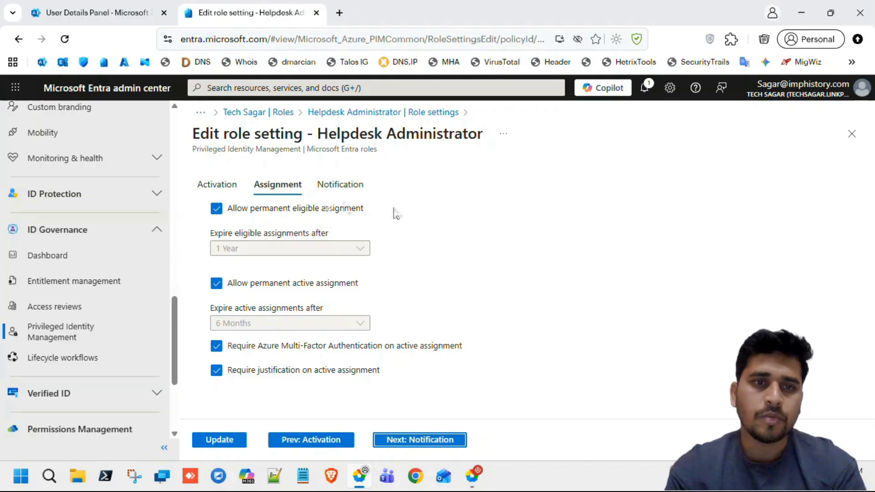
Check the eligible assignment expiry options and leave permanent eligible assignment allowed.
left_click(216, 209)
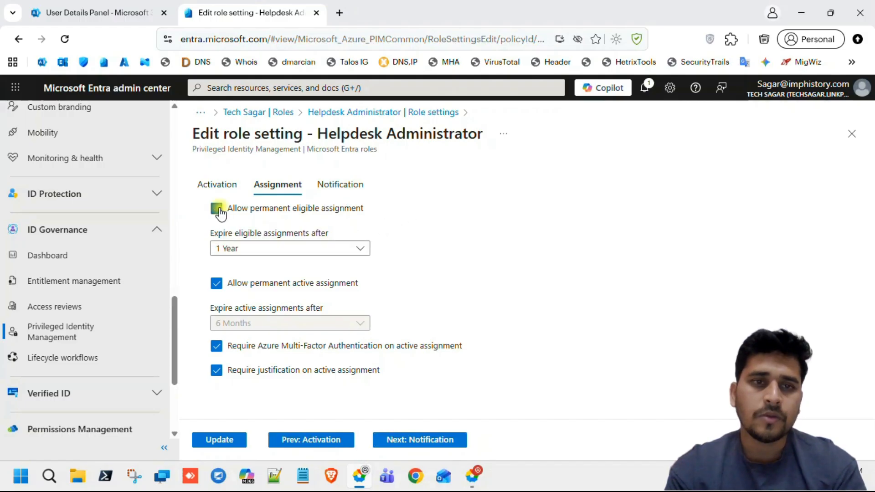
left_click(304, 249)
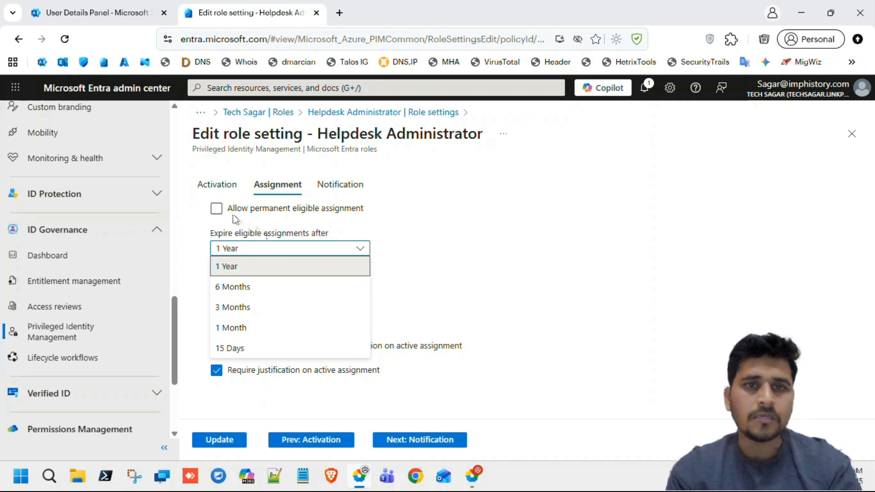
left_click(216, 208)
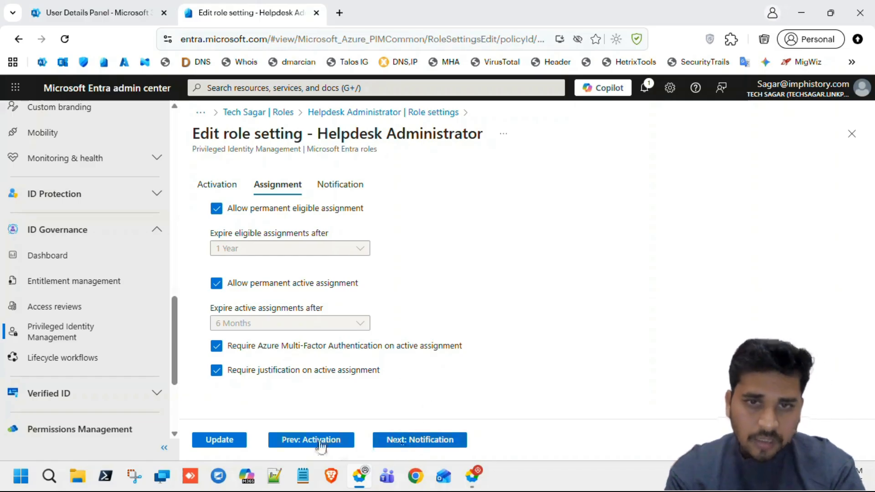
Review the Notification settings, return to Assignment and save the role settings with Update.
left_click(409, 441)
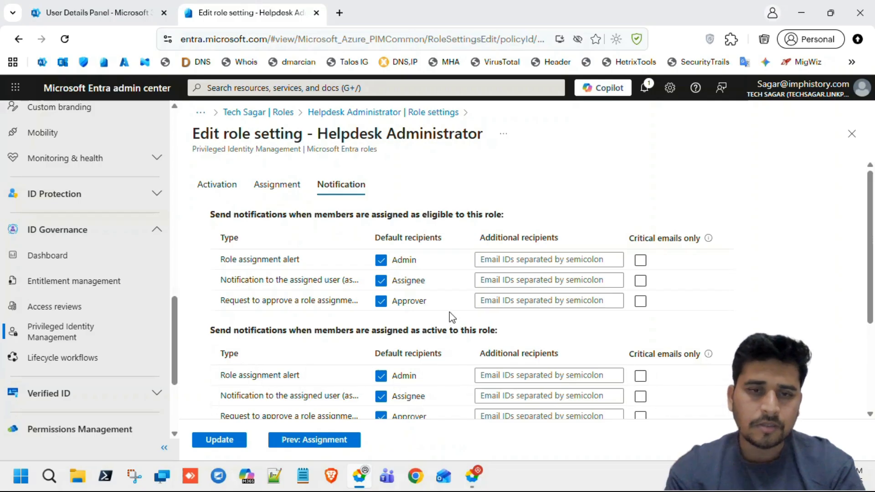
scroll(451, 316, "down", 3)
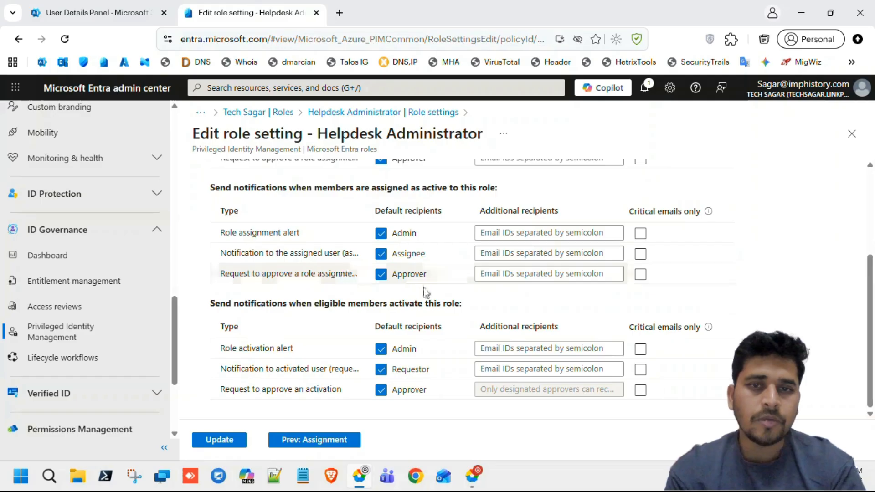
left_click(302, 441)
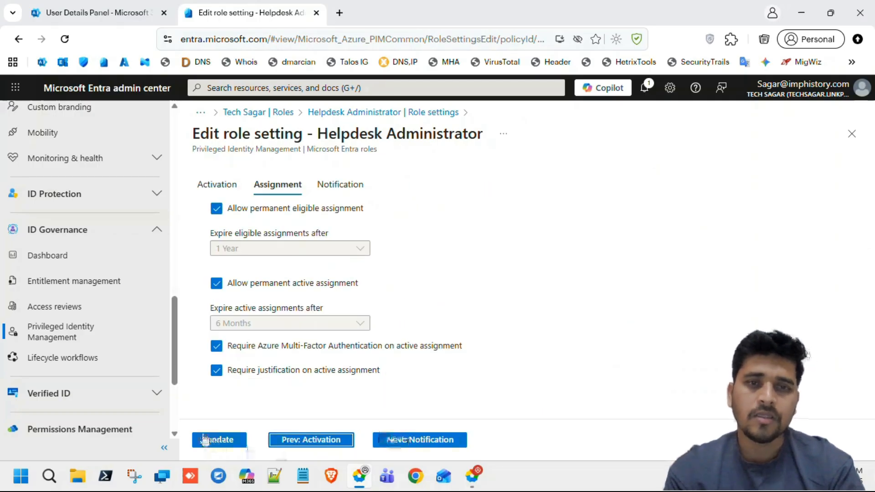
left_click(225, 441)
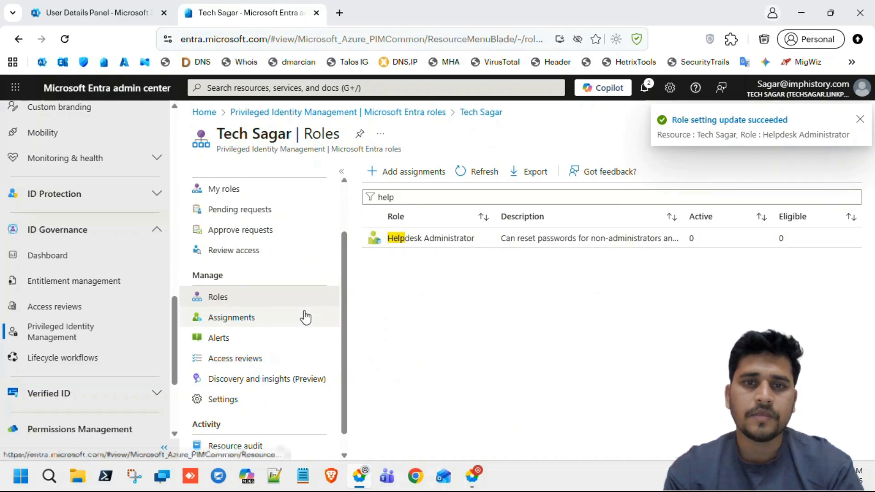
scroll(305, 317, "down", 1)
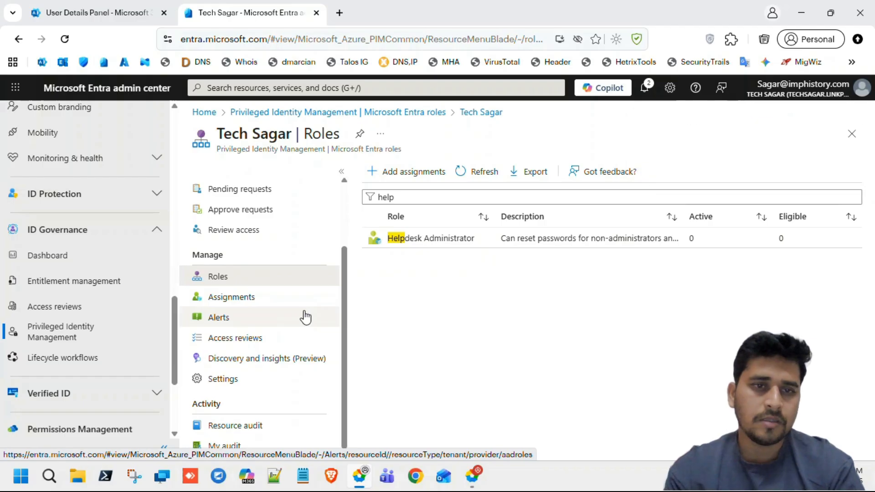
Go through ID Governance to Privileged Identity Management My roles, showing the eligible Helpdesk Administrator role.
left_click(223, 381)
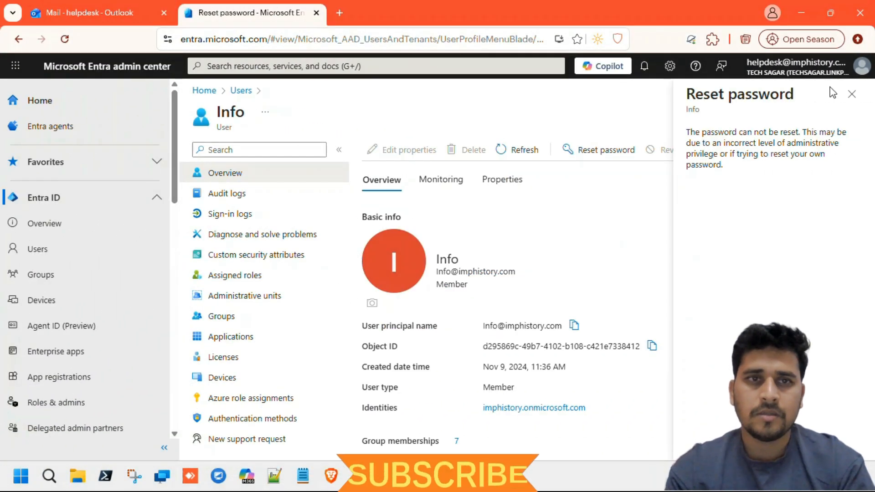
left_click(852, 94)
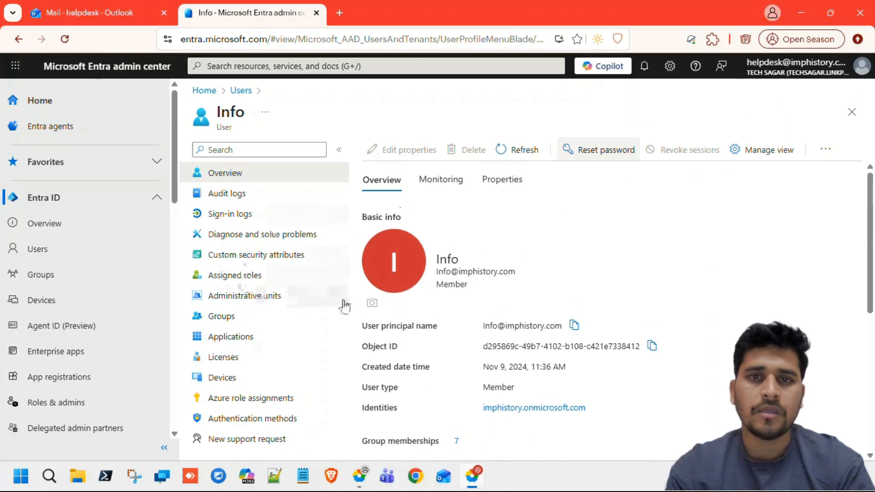
scroll(110, 347, "down", 6)
scroll(110, 347, "down", 7)
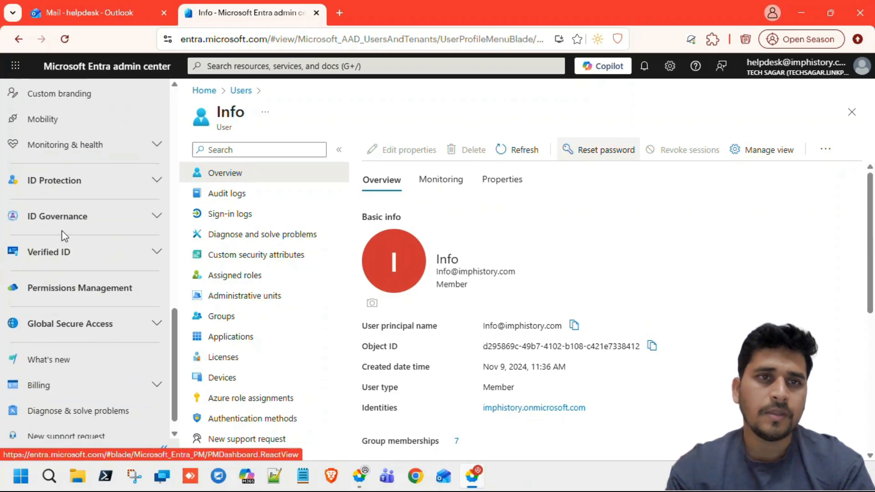
left_click(156, 216)
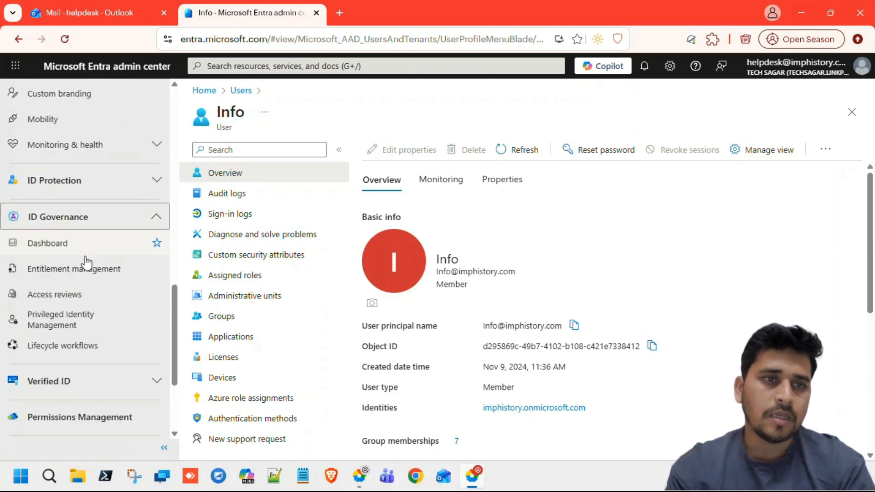
left_click(56, 318)
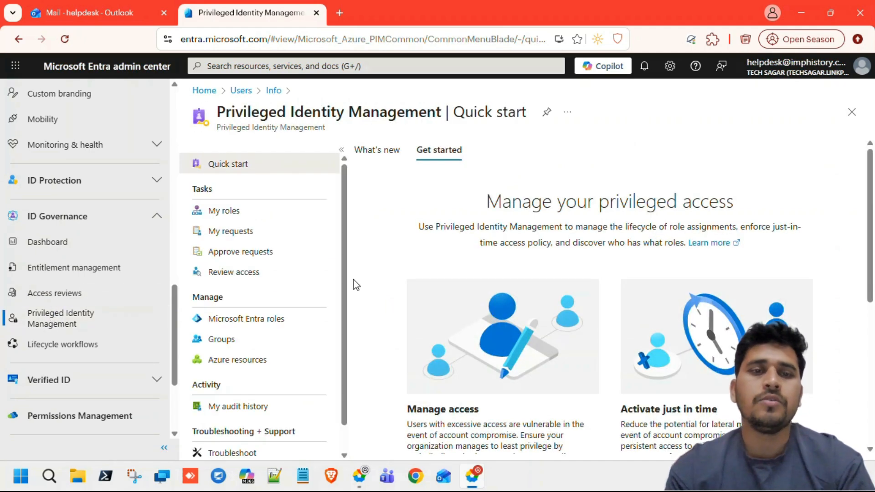
left_click(224, 212)
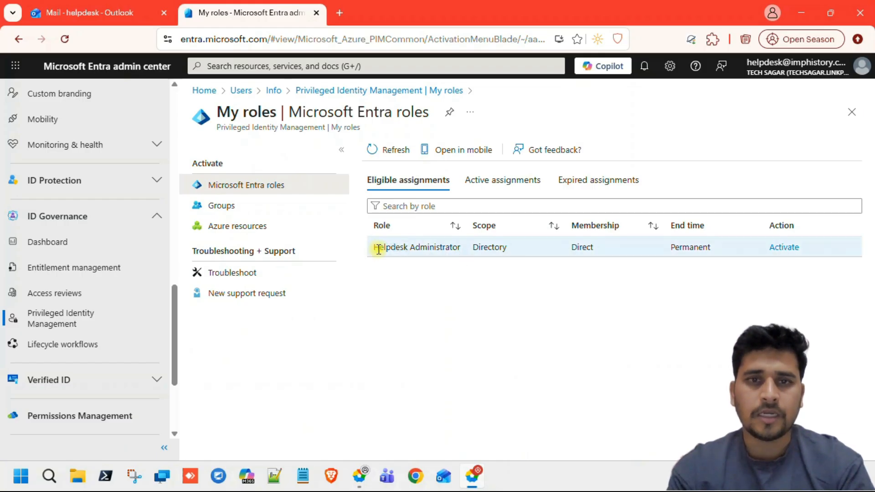
left_click_drag(378, 250, 503, 247)
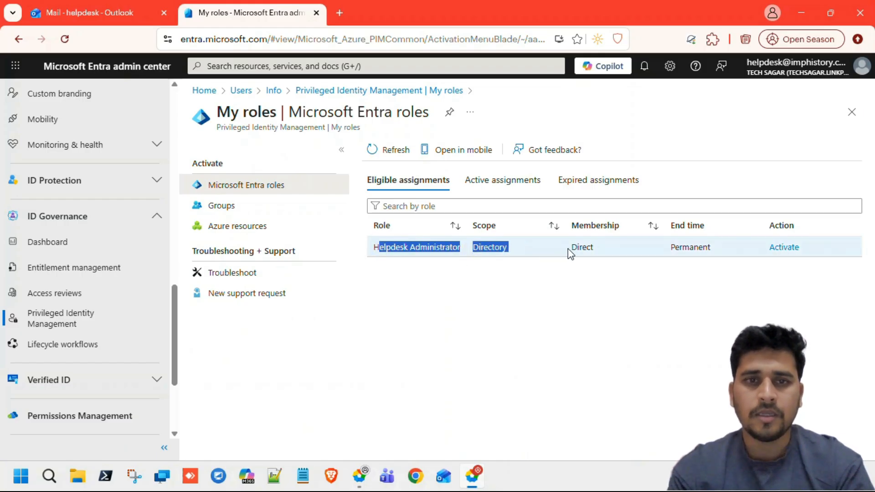
left_click(771, 275)
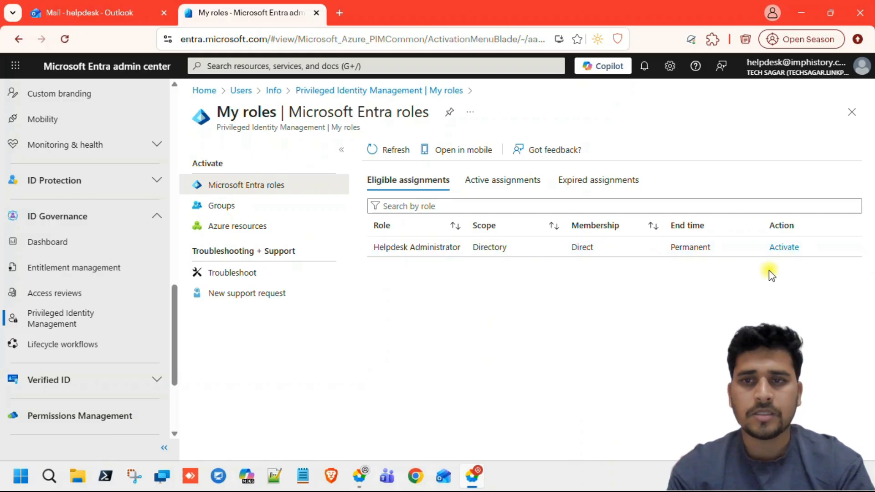
Start activating Helpdesk Administrator and set the activation duration to 1 hour.
left_click(782, 247)
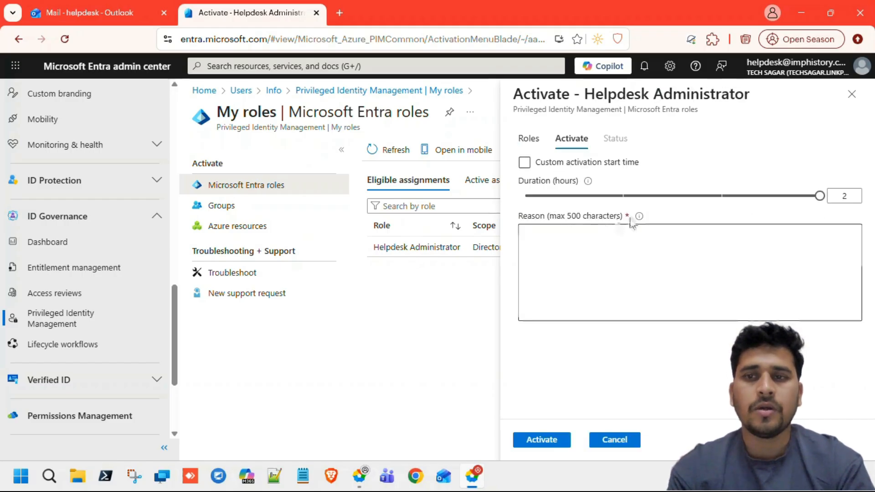
double_click(858, 196)
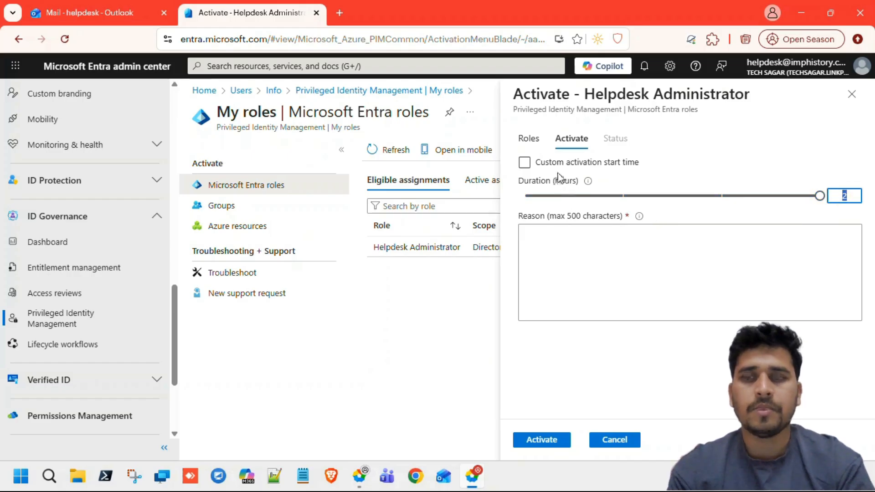
left_click(524, 163)
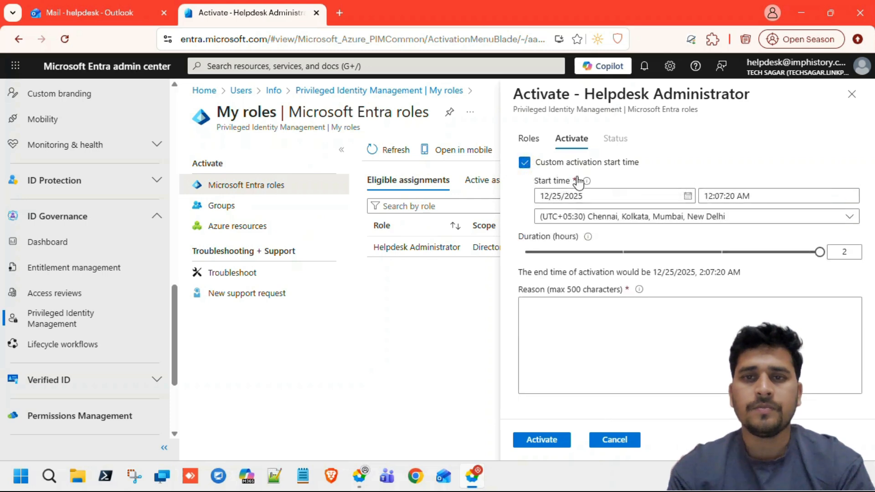
left_click(525, 163)
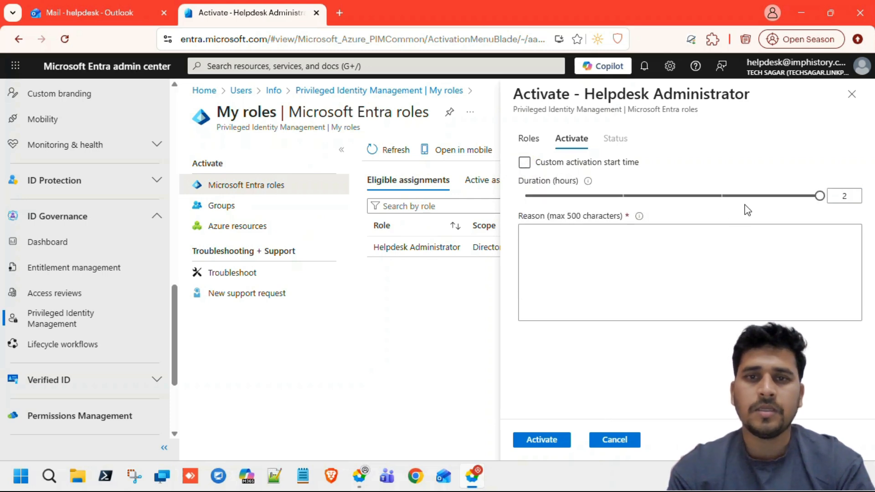
left_click(722, 197)
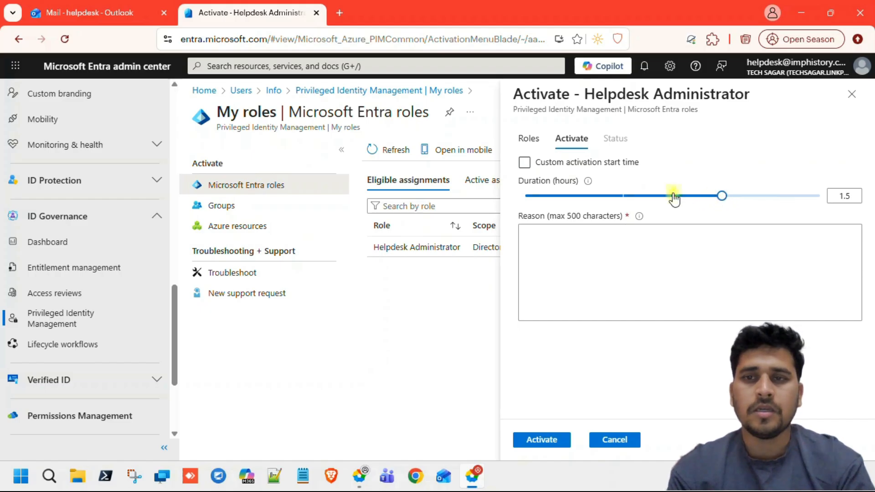
left_click(624, 198)
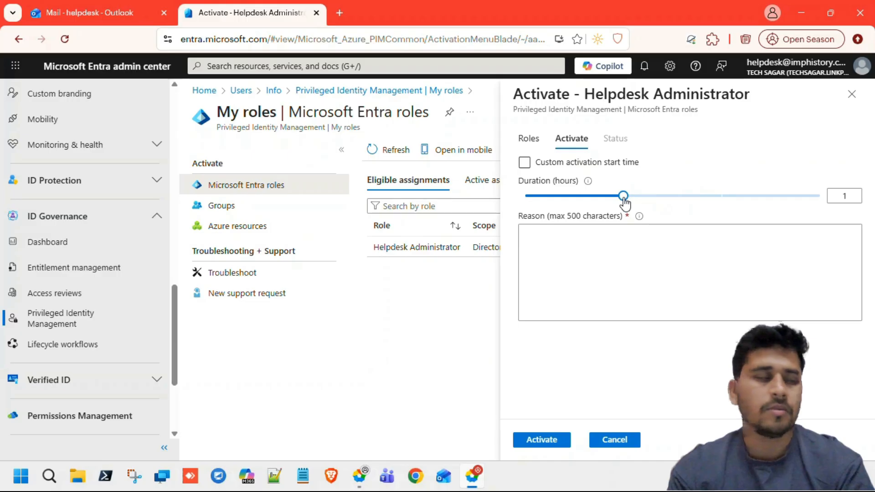
Enter a password reset and ID creation reason and submit the activation request.
left_click(601, 264)
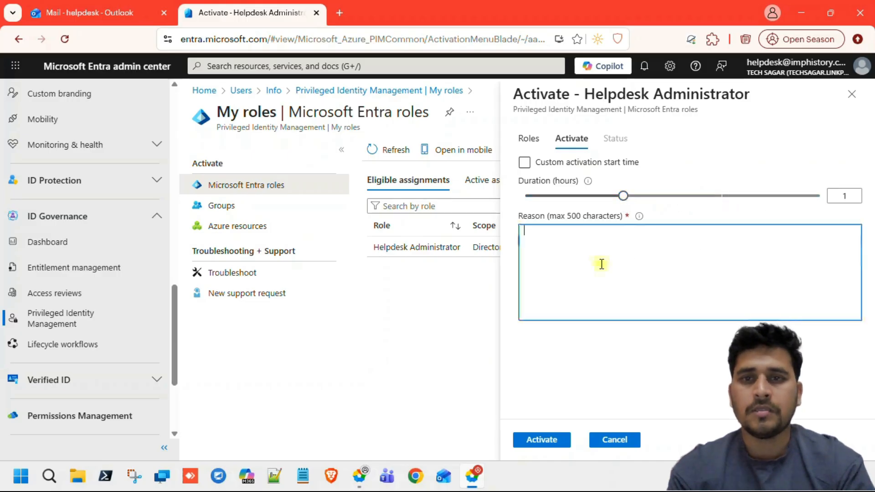
type("Need to rese")
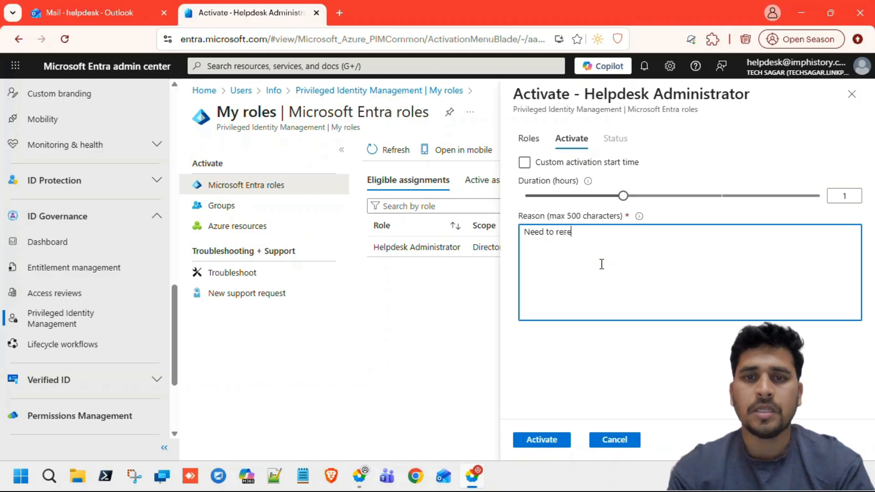
type("password a")
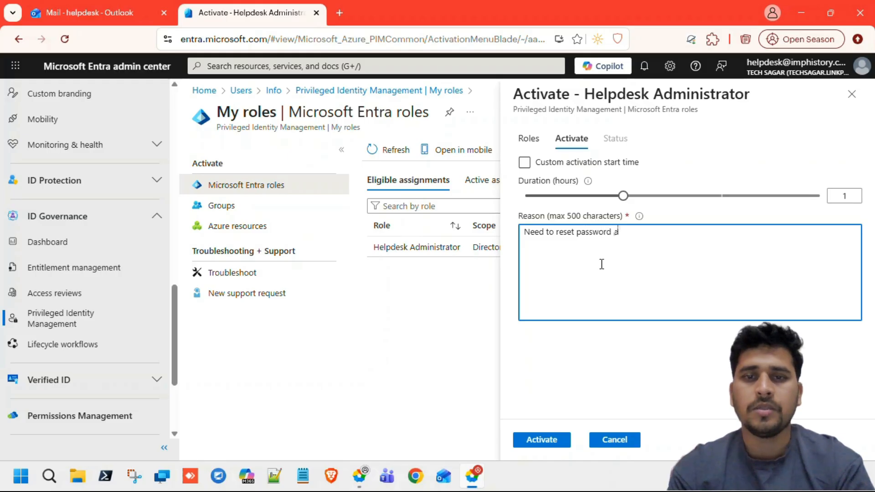
type("eation")
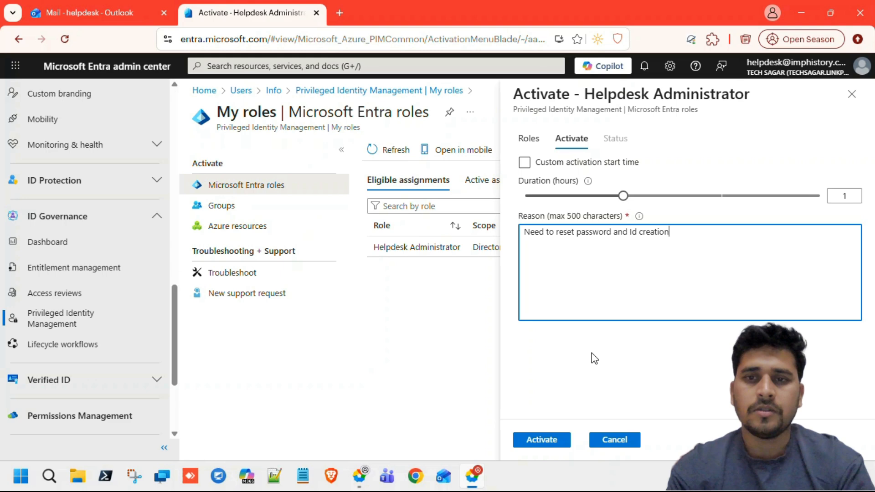
left_click(543, 439)
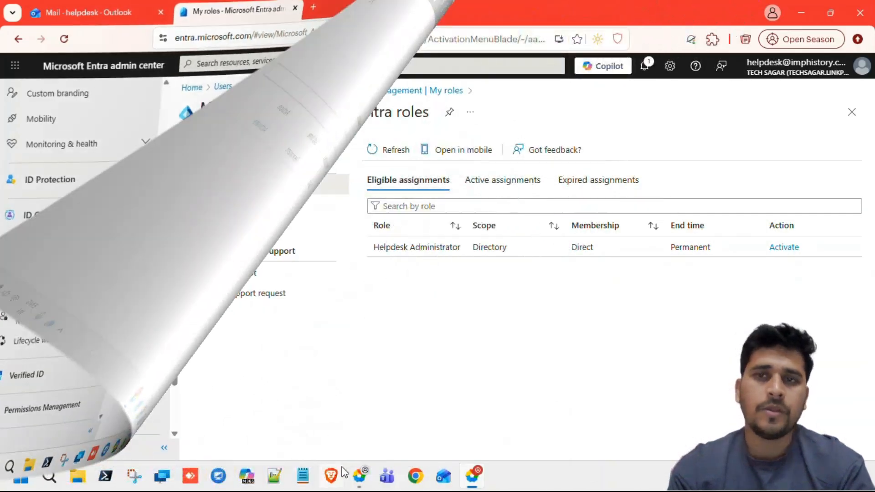
In the administrator's session, review helpdesk's pending Helpdesk Administrator request and its Reason column.
left_click(359, 477)
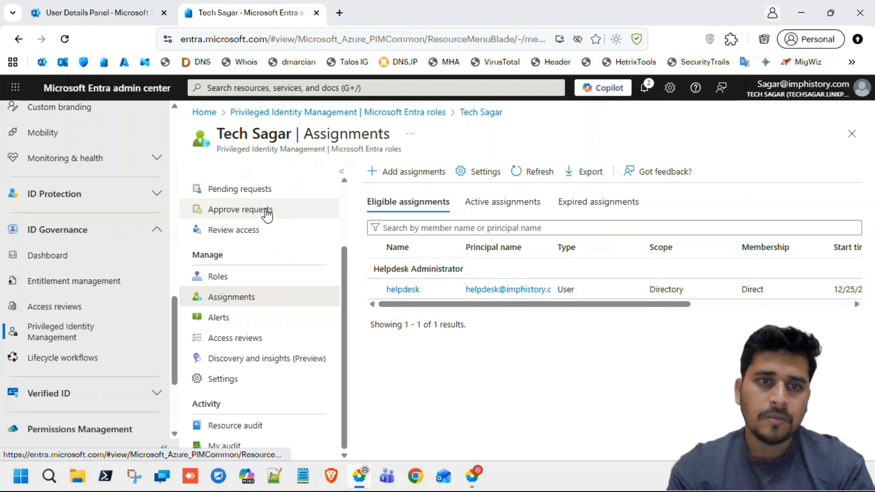
left_click(246, 191)
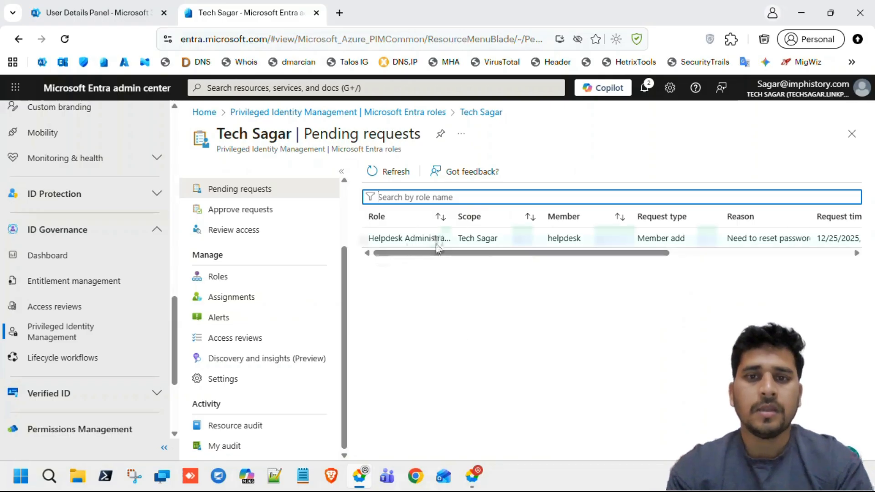
left_click(373, 240)
left_click_drag(372, 239, 453, 240)
scroll(455, 240, "right", 5)
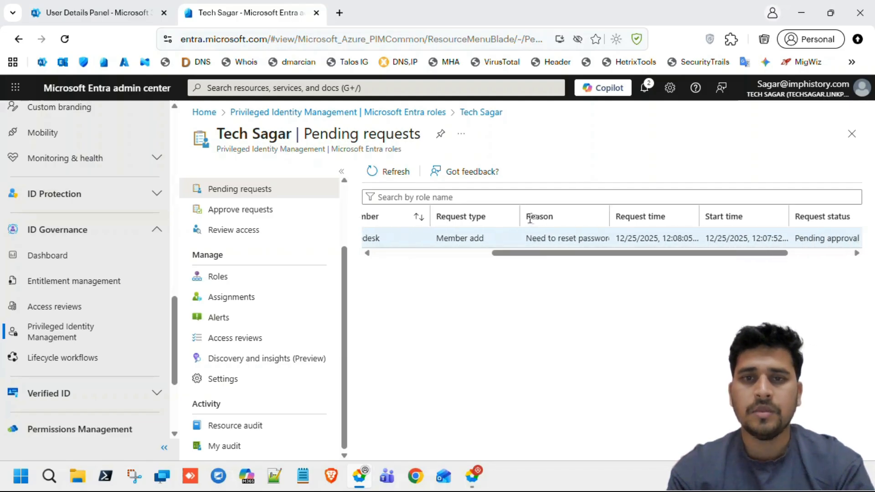
double_click(531, 217)
scroll(631, 245, "right", 3)
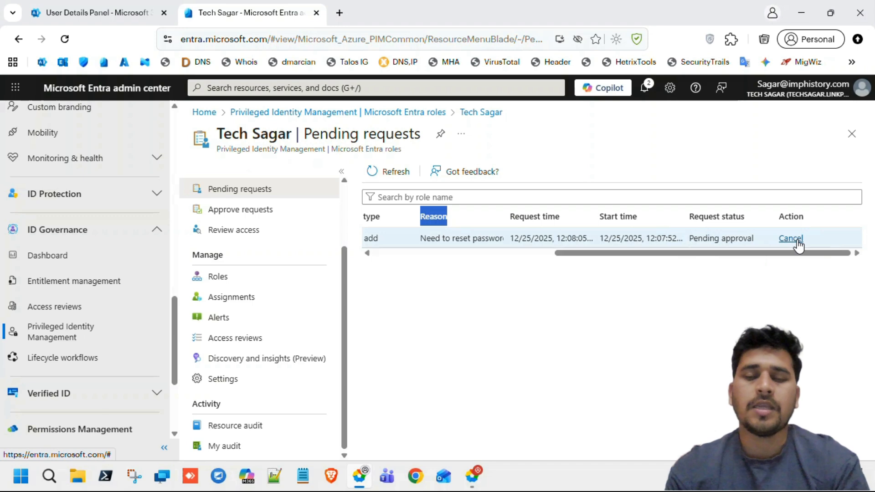
scroll(720, 239, "left", 5)
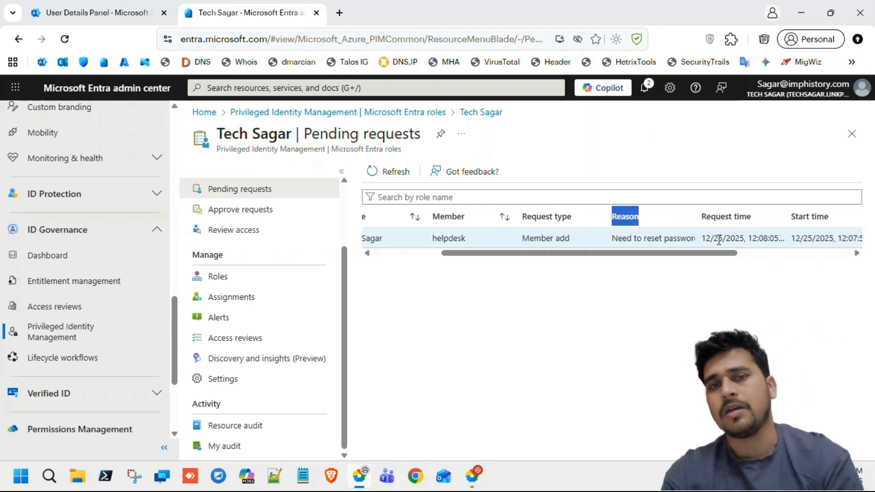
scroll(719, 240, "left", 3)
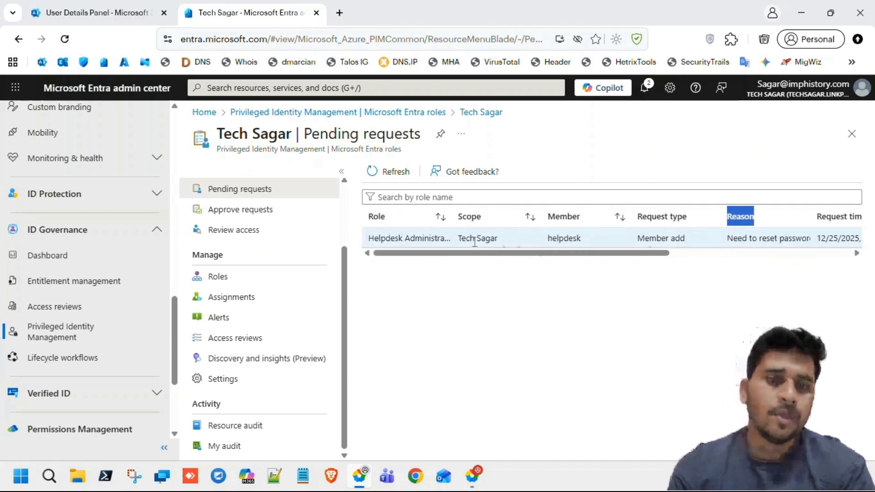
Under Approve requests, select helpdesk's Helpdesk Administrator activation request and choose Approve.
left_click(229, 212)
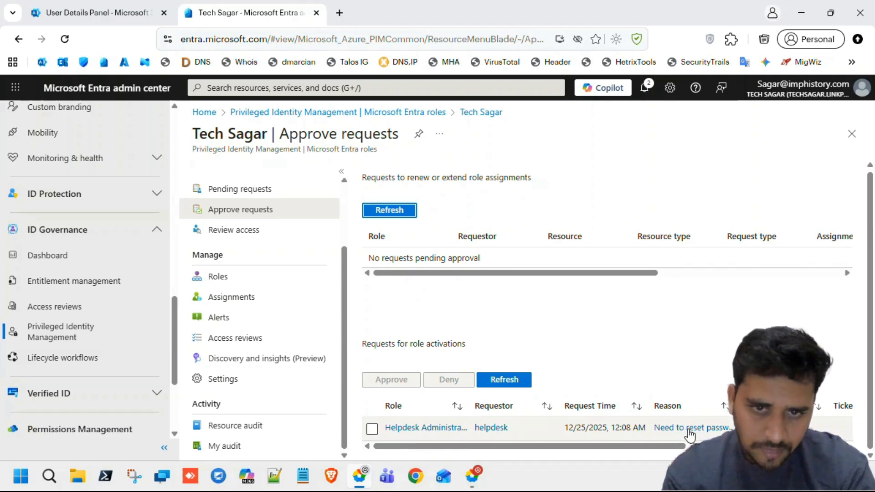
scroll(690, 435, "right", 5)
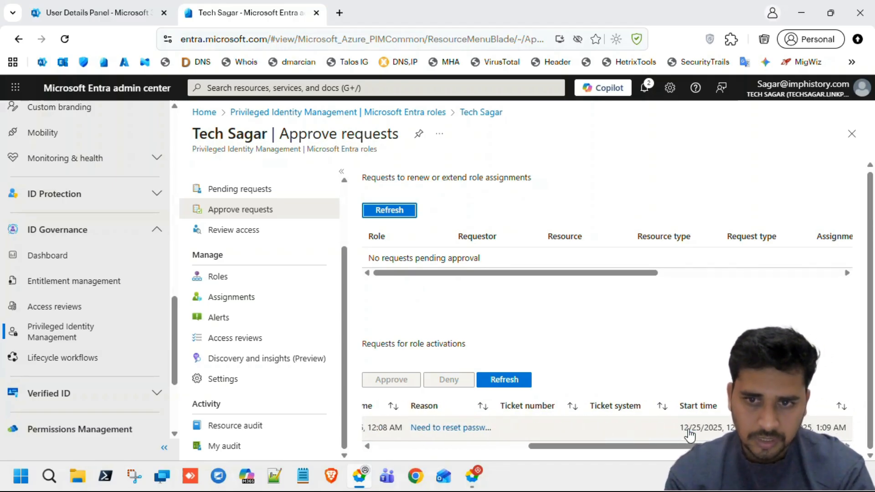
scroll(690, 436, "left", 5)
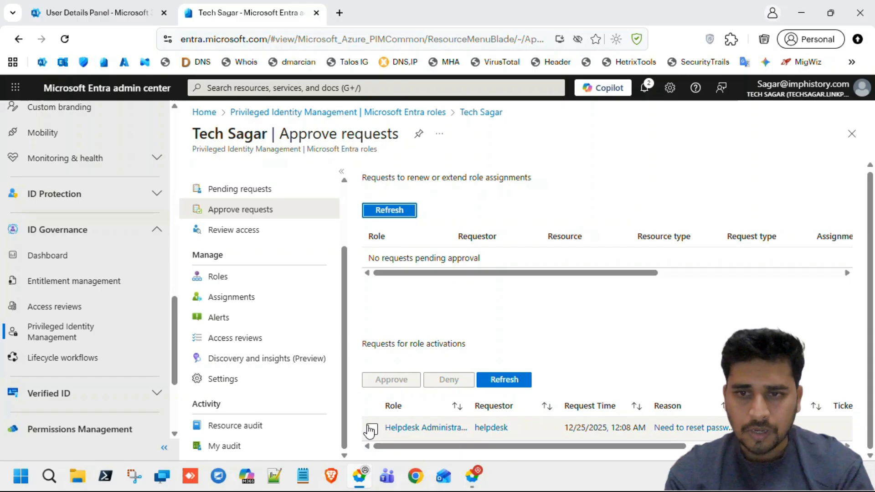
left_click(372, 430)
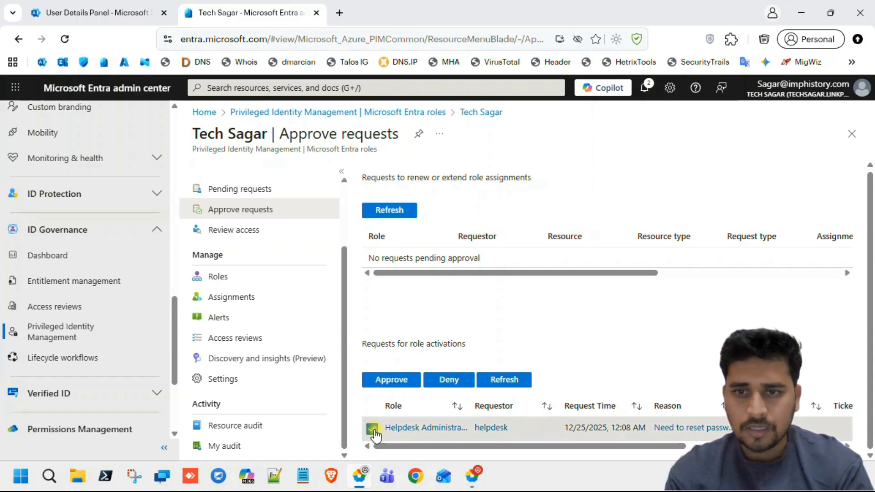
left_click(389, 382)
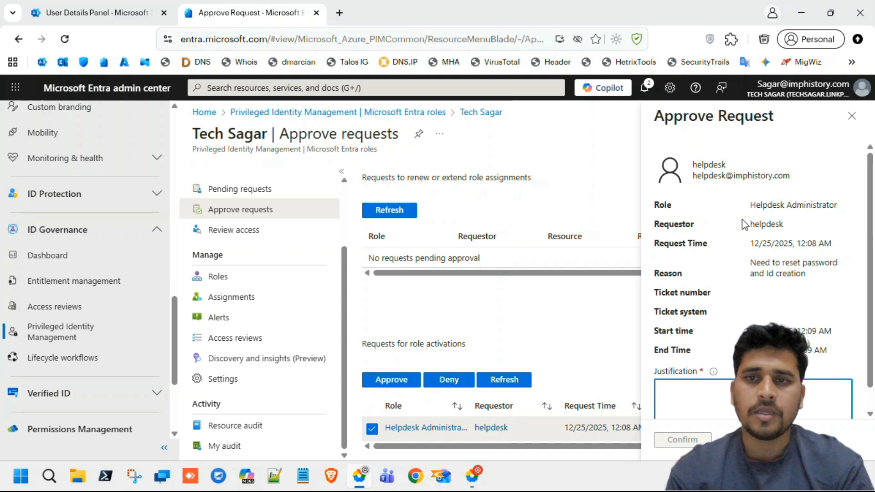
Confirm the activation approval with the justification 'Approved'.
type("Approved")
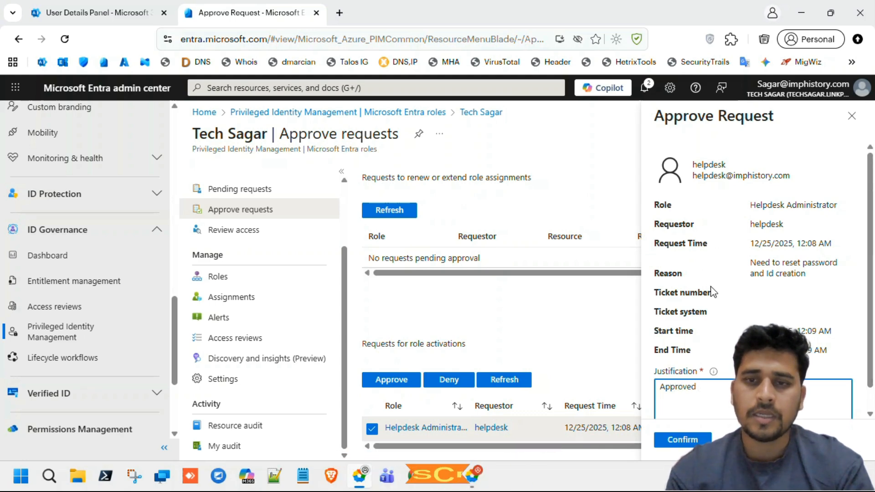
scroll(712, 291, "down", 1)
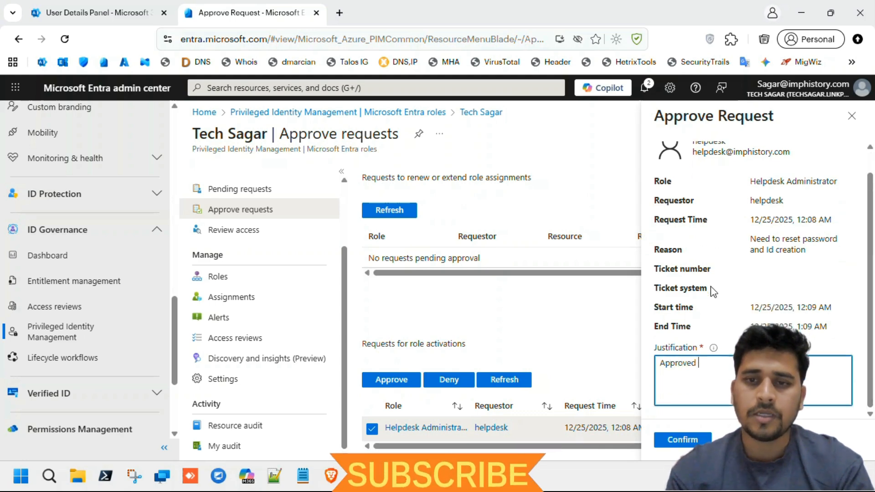
left_click(683, 440)
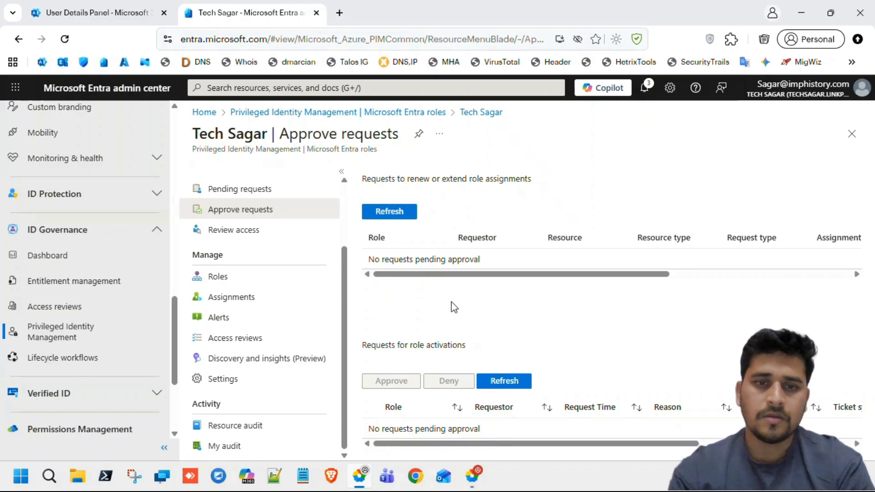
Switch to the helpdesk browser window and open All users, listing 12 users.
left_click(470, 482)
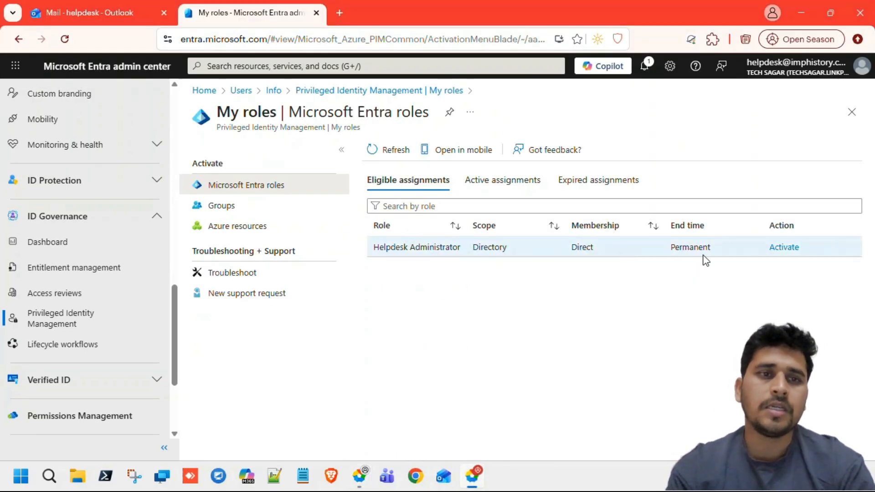
left_click(784, 250)
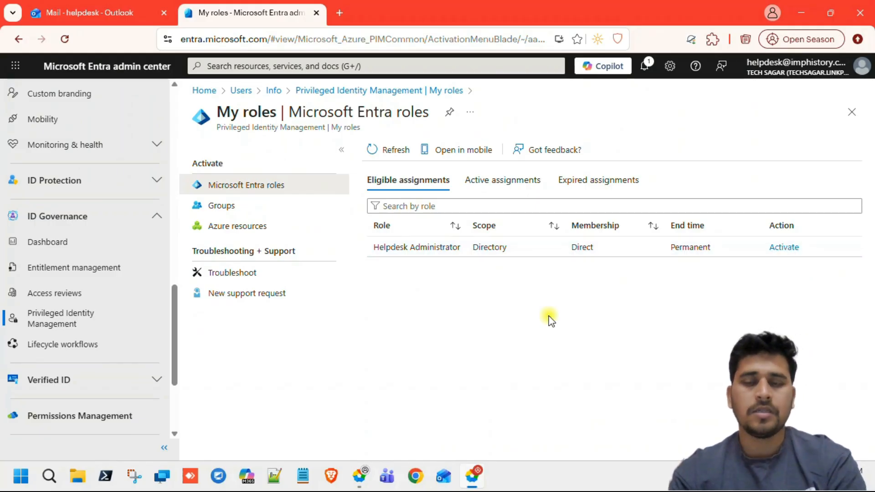
scroll(92, 257, "up", 5)
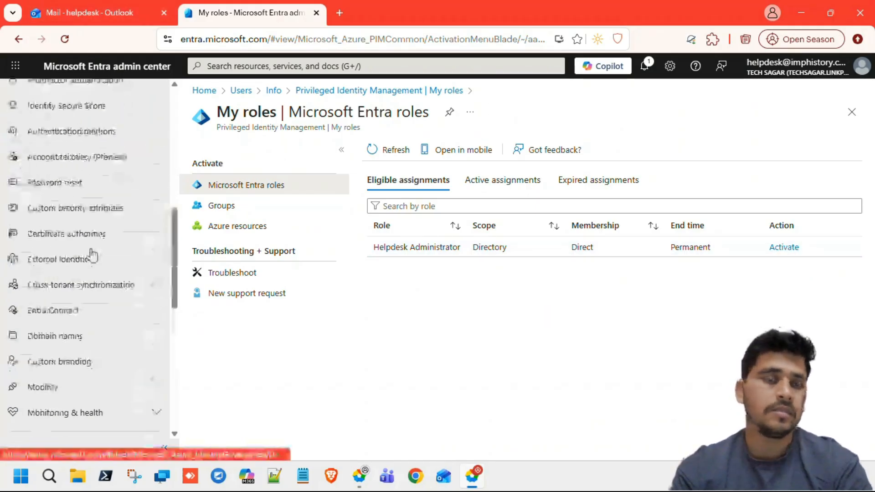
scroll(92, 256, "up", 5)
left_click(52, 249)
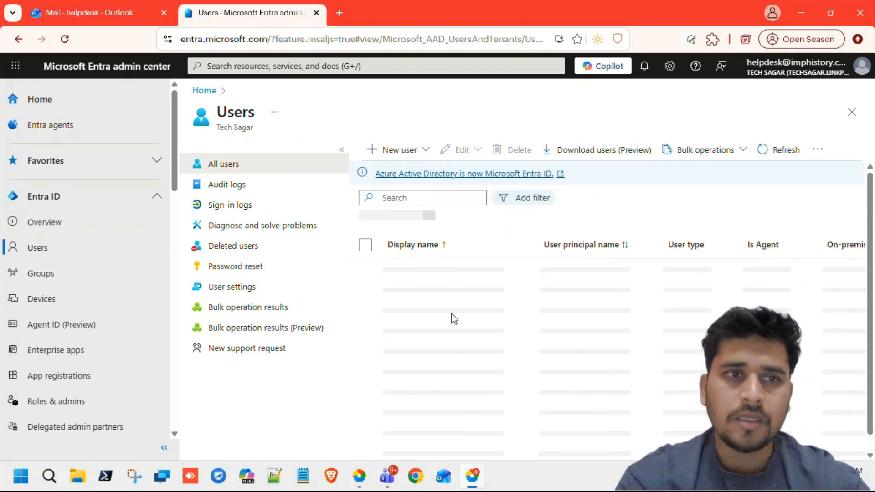
Create a new internal user with its principal and display name, then refresh to show 13 users.
left_click(413, 154)
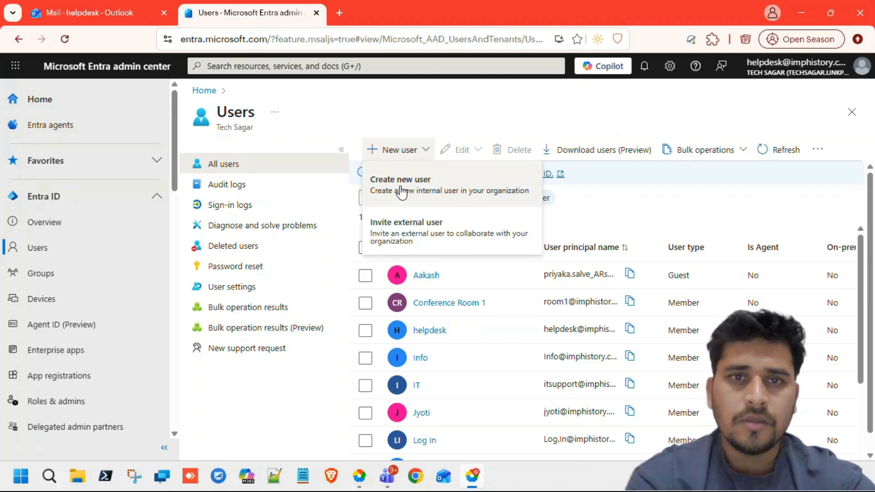
left_click(425, 193)
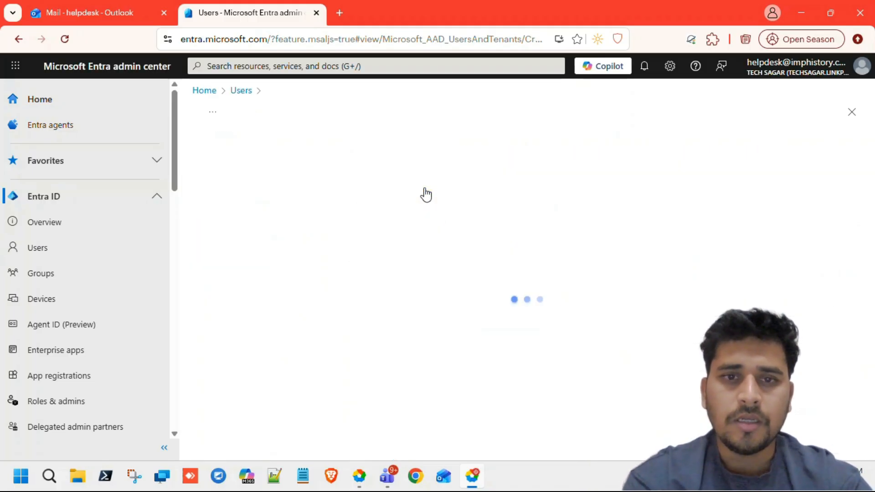
left_click(391, 248)
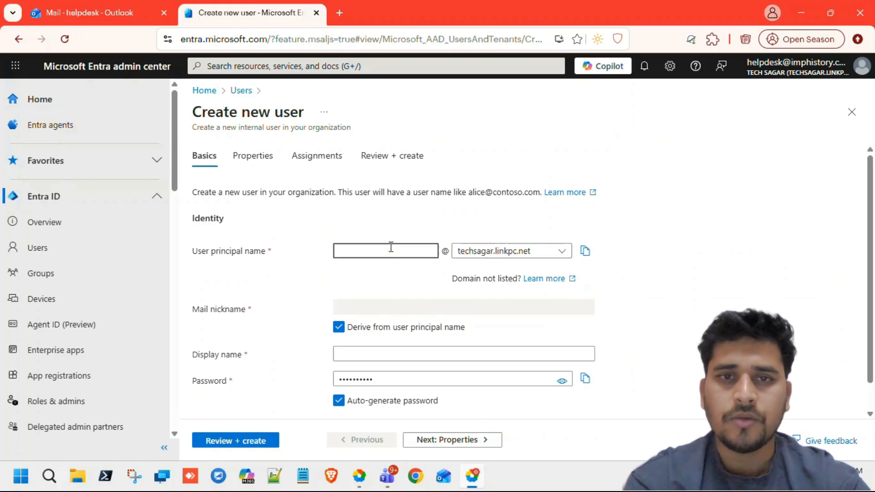
type("john.")
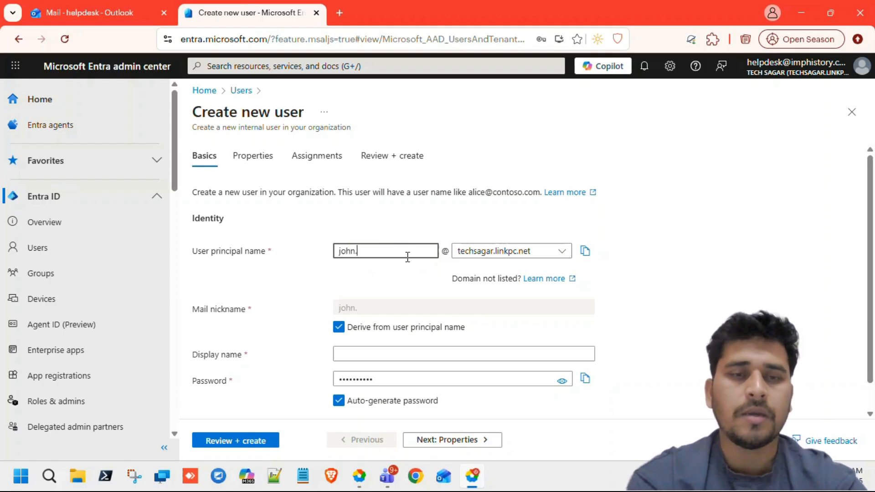
left_click(217, 440)
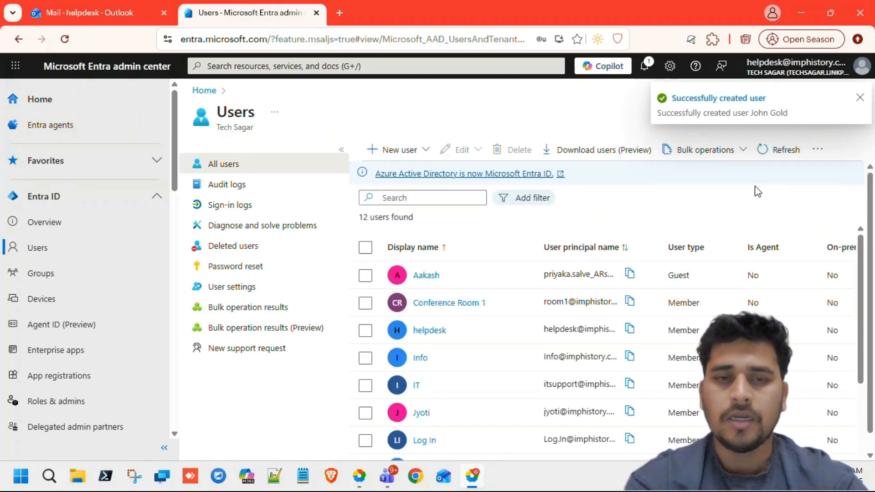
left_click(780, 152)
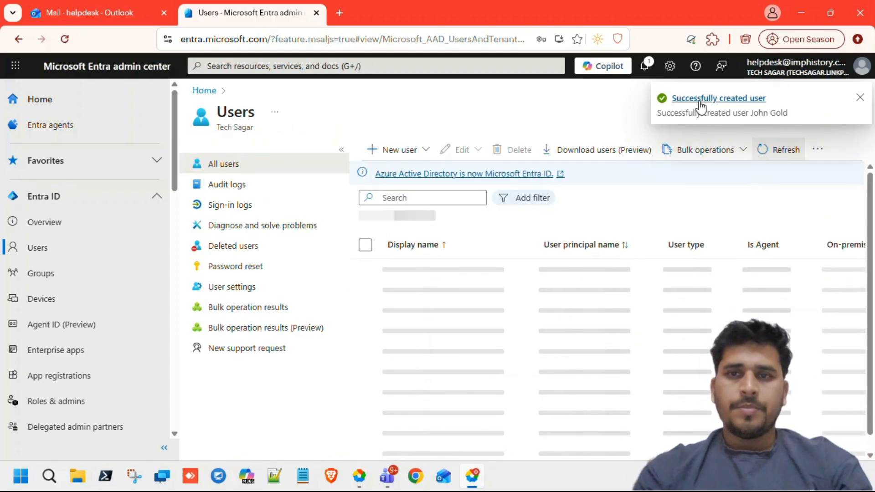
scroll(528, 396, "down", 3)
scroll(528, 397, "up", 3)
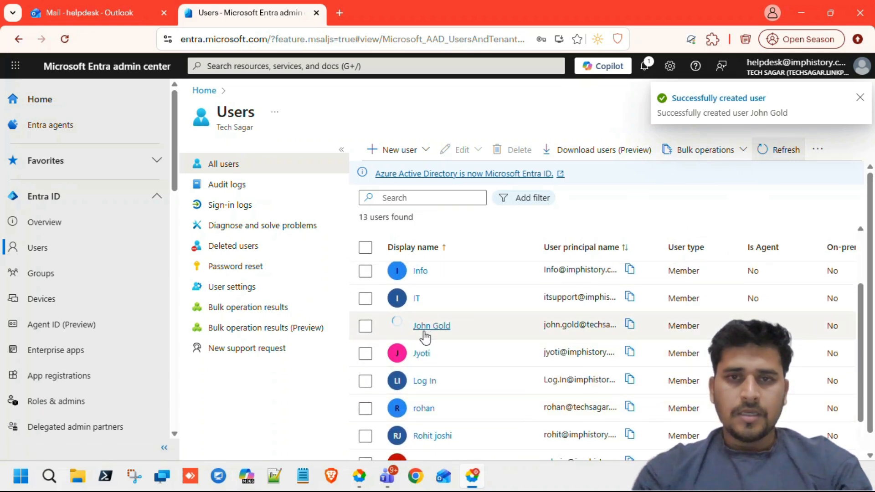
Open the new user's profile, generate a temporary password via Reset password, and close the panel.
left_click(427, 333)
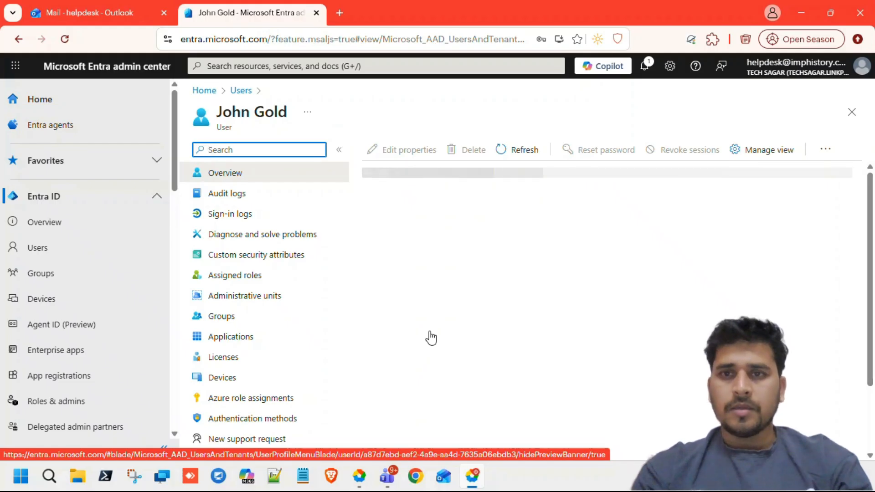
left_click(592, 155)
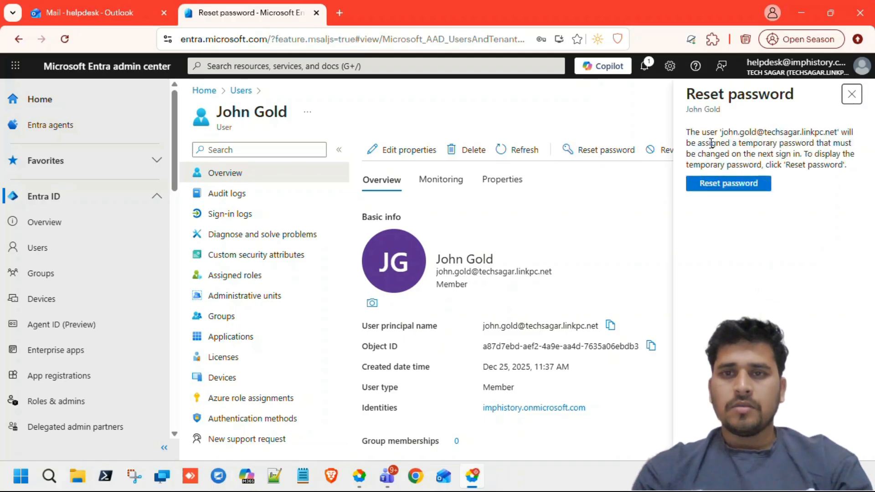
left_click_drag(687, 136, 807, 152)
left_click(802, 154)
left_click(709, 187)
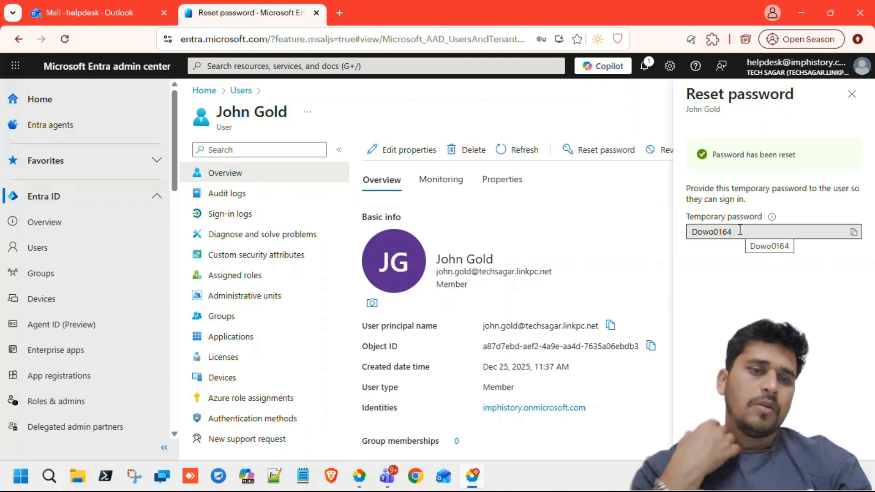
left_click_drag(748, 230, 684, 237)
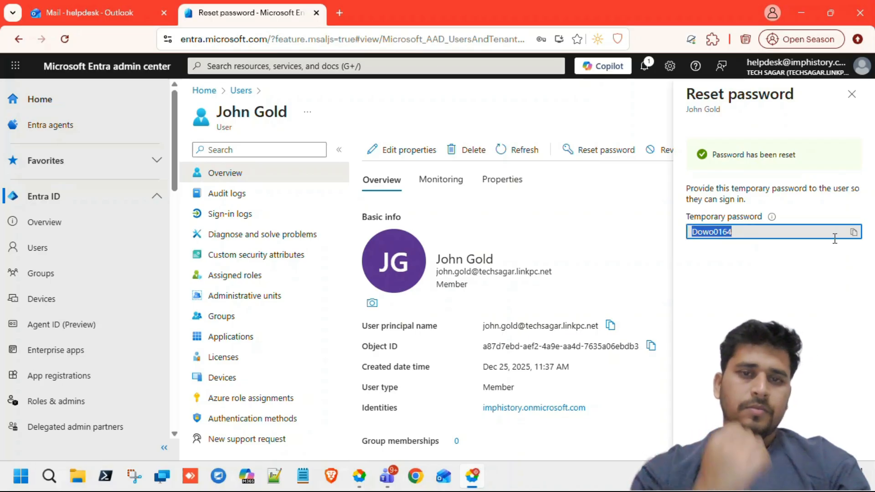
left_click(747, 320)
left_click(852, 94)
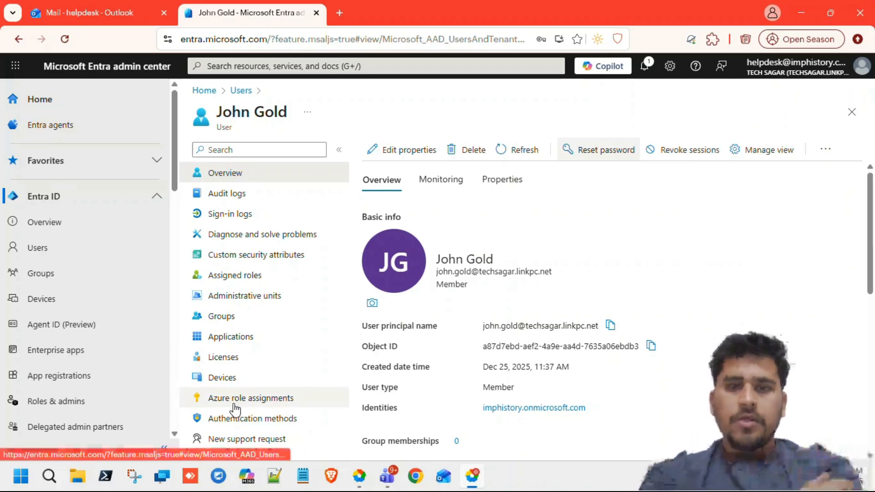
scroll(385, 339, "down", 3)
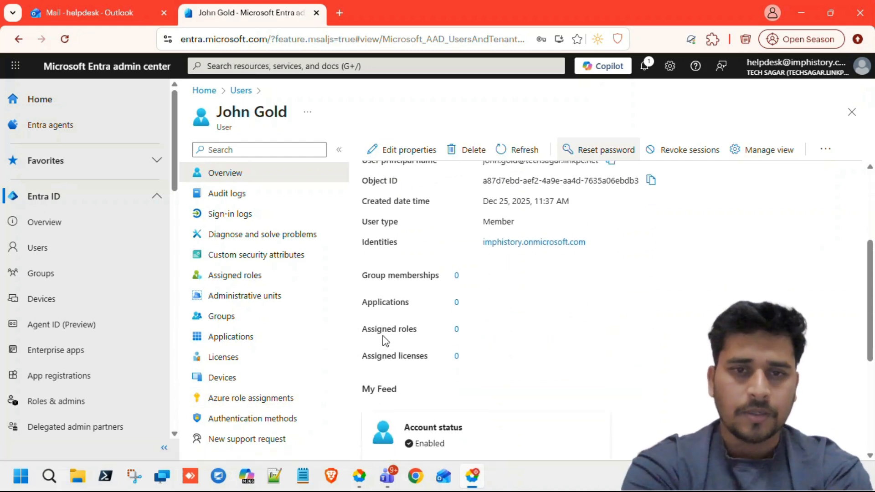
scroll(385, 340, "up", 3)
scroll(385, 339, "down", 3)
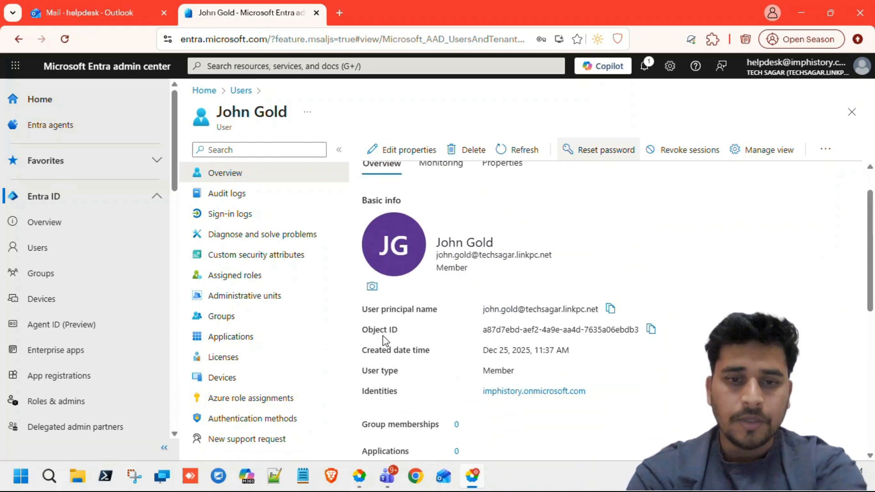
scroll(385, 339, "up", 3)
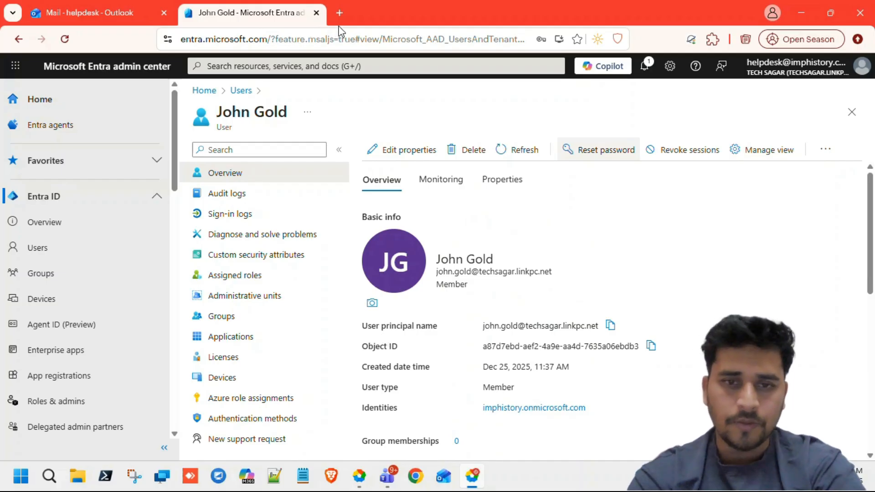